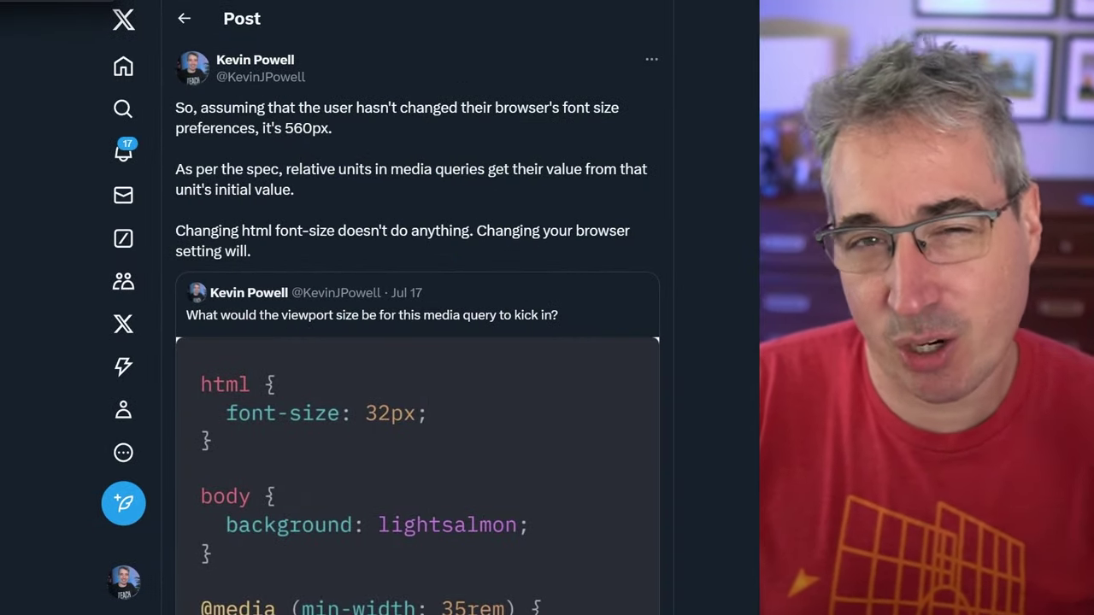
Scroll through Copilot's viewport answer to the 35rem threshold and the 'backgroung' typo note
{"action": "scroll", "coordinate": [547, 155], "scroll_direction": "down", "scroll_amount": 1}
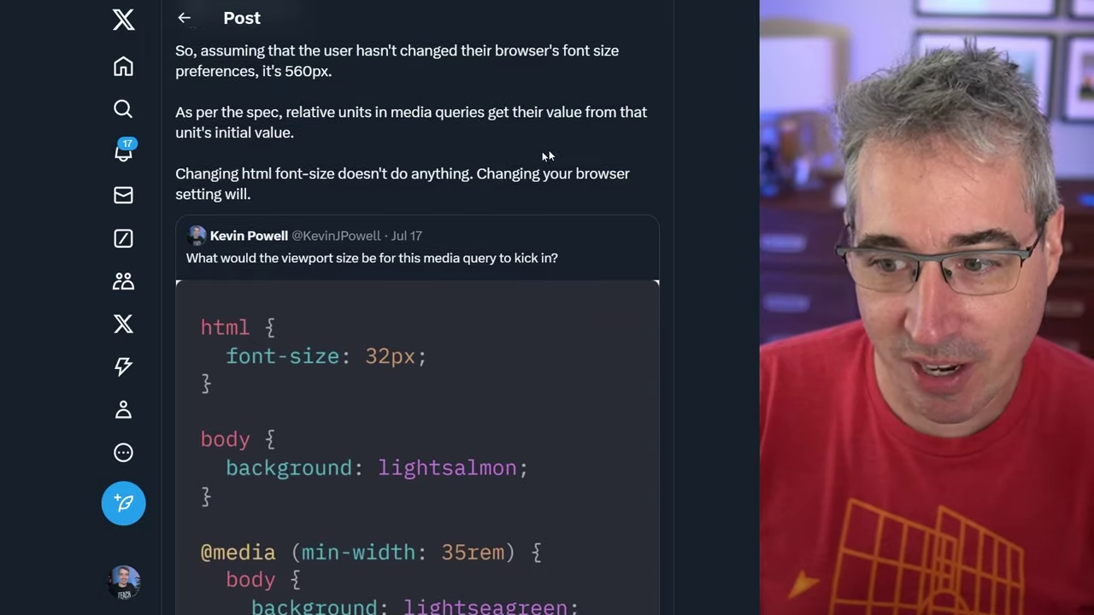
{"action": "scroll", "coordinate": [547, 155], "scroll_direction": "down", "scroll_amount": 1}
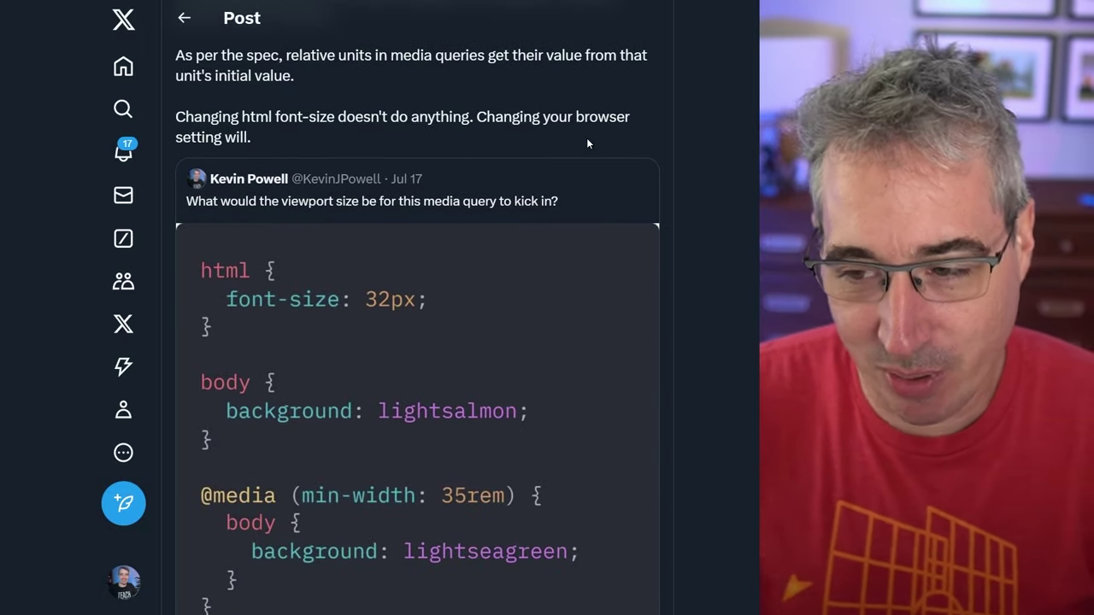
{"action": "scroll", "coordinate": [587, 141], "scroll_direction": "down", "scroll_amount": 1}
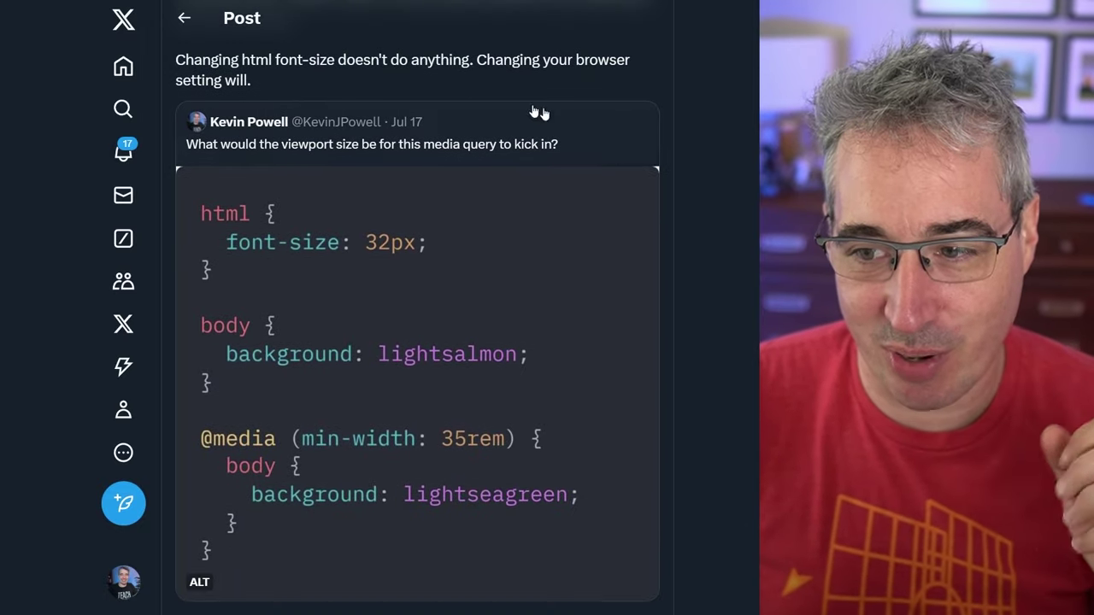
{"action": "scroll", "coordinate": [664, 158], "scroll_direction": "down", "scroll_amount": 1}
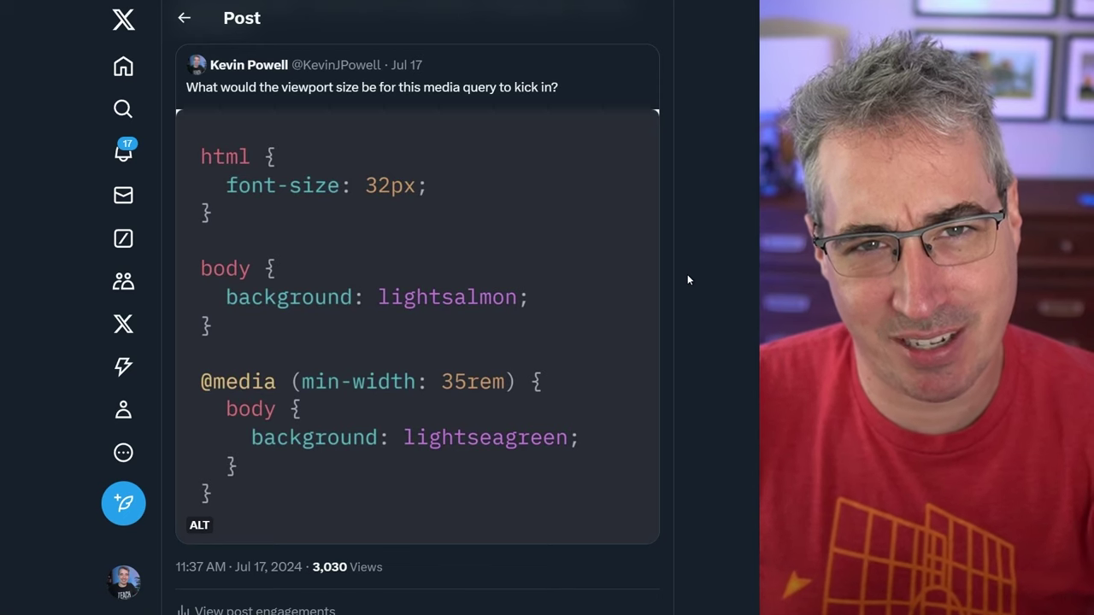
{"action": "scroll", "coordinate": [687, 279], "scroll_direction": "down", "scroll_amount": 5}
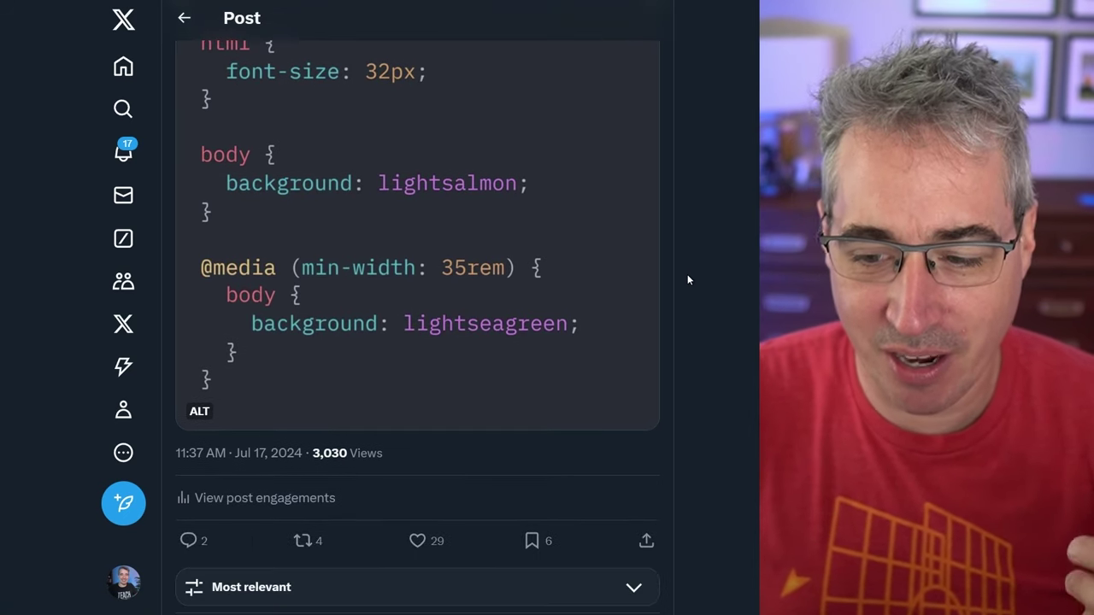
{"action": "scroll", "coordinate": [688, 280], "scroll_direction": "down", "scroll_amount": 5}
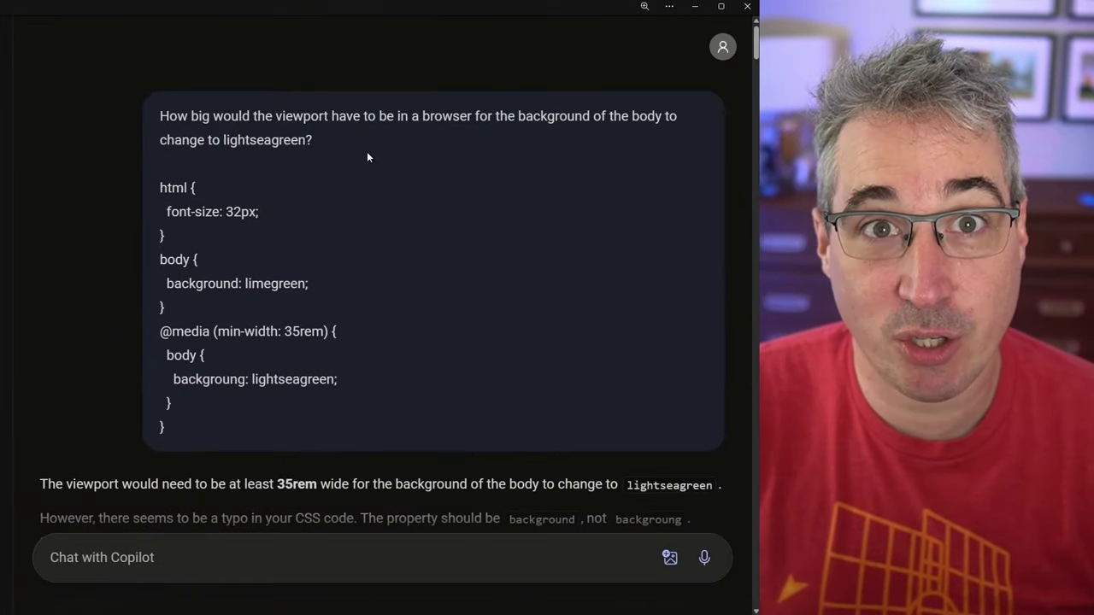
{"action": "left_click_drag", "start_coordinate": [224, 141], "coordinate": [344, 391]}
{"action": "left_click", "coordinate": [568, 329]}
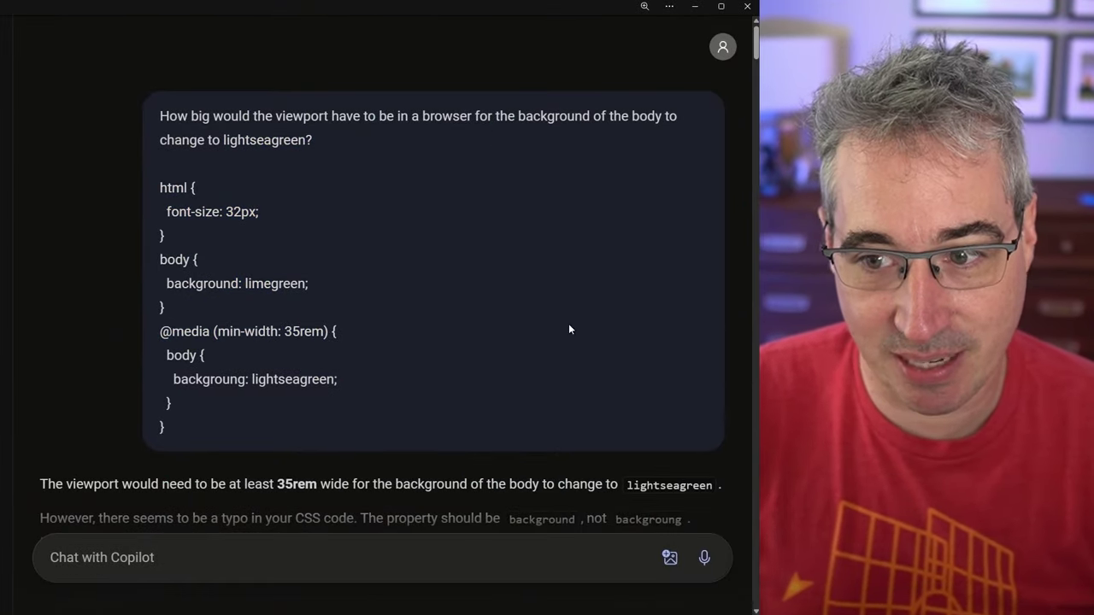
{"action": "left_click_drag", "start_coordinate": [160, 133], "coordinate": [310, 285]}
{"action": "left_click", "coordinate": [439, 310]}
{"action": "scroll", "coordinate": [444, 311], "scroll_direction": "down", "scroll_amount": 1}
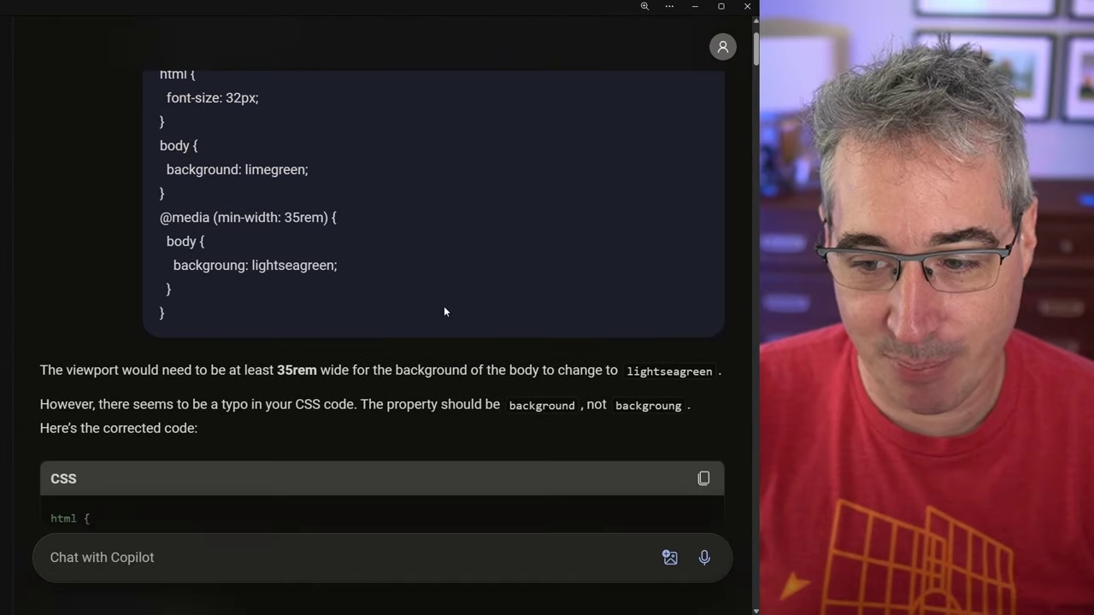
{"action": "scroll", "coordinate": [444, 308], "scroll_direction": "down", "scroll_amount": 2}
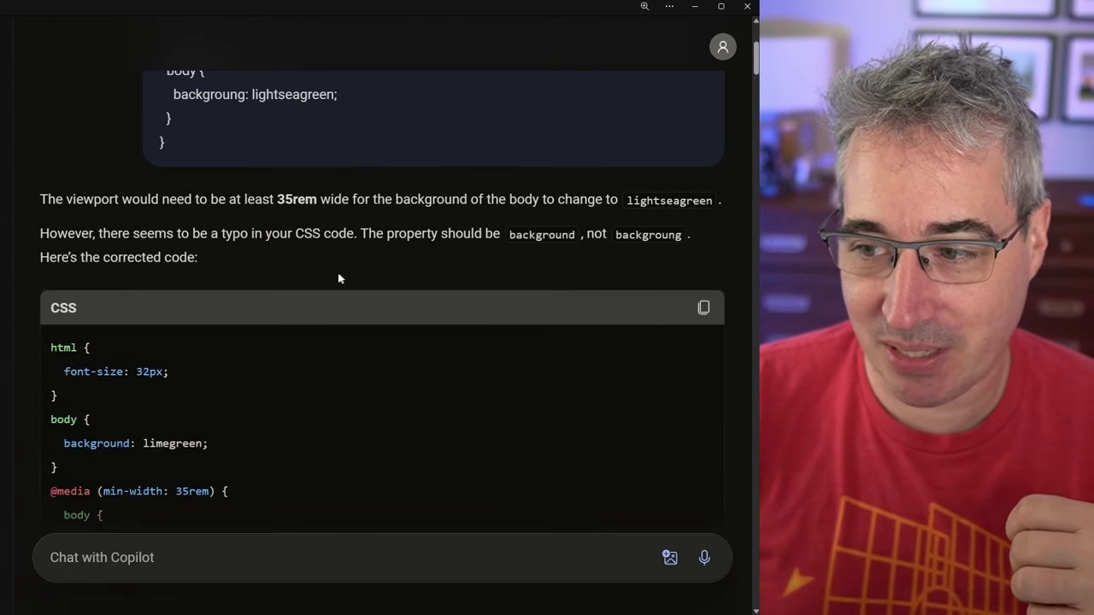
{"action": "scroll", "coordinate": [421, 312], "scroll_direction": "down", "scroll_amount": 5}
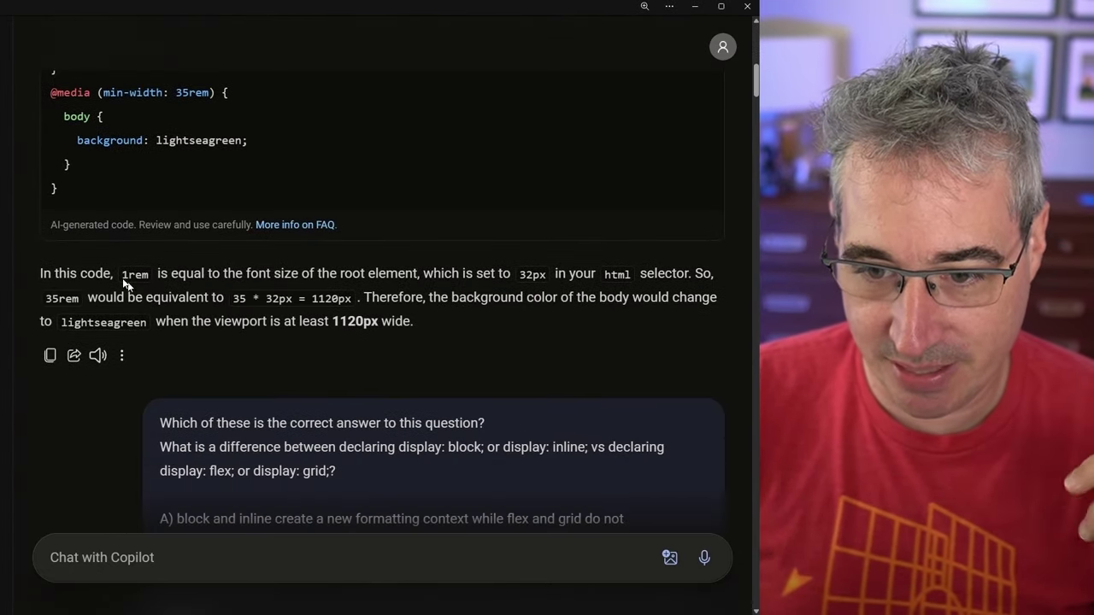
{"action": "left_click_drag", "start_coordinate": [75, 274], "coordinate": [298, 275]}
{"action": "left_click", "coordinate": [156, 292]}
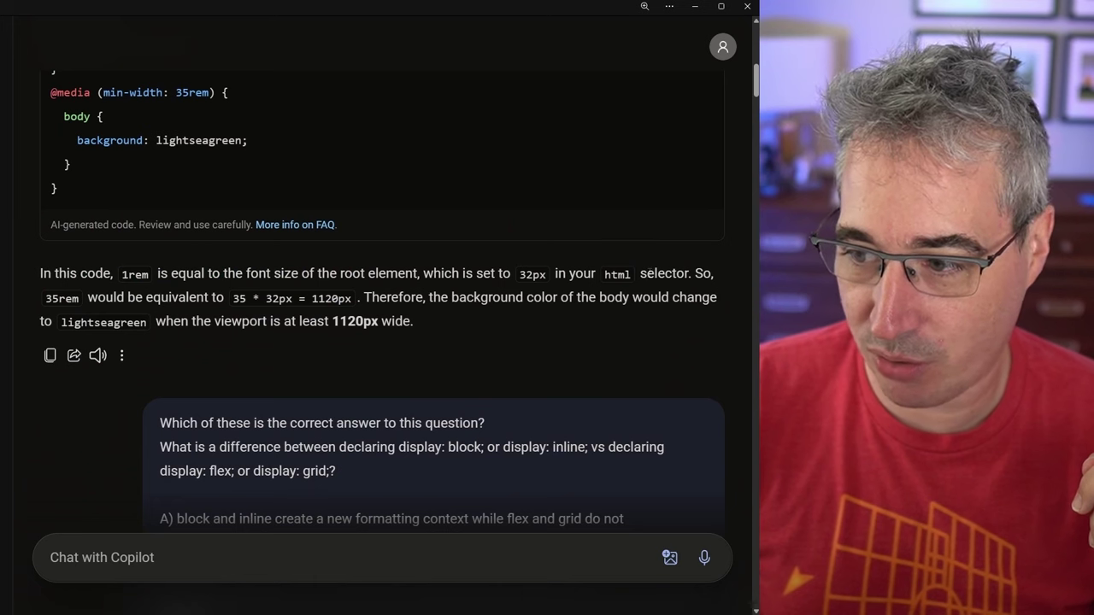
{"action": "left_click_drag", "start_coordinate": [482, 274], "coordinate": [592, 274]}
{"action": "left_click_drag", "start_coordinate": [152, 297], "coordinate": [359, 304]}
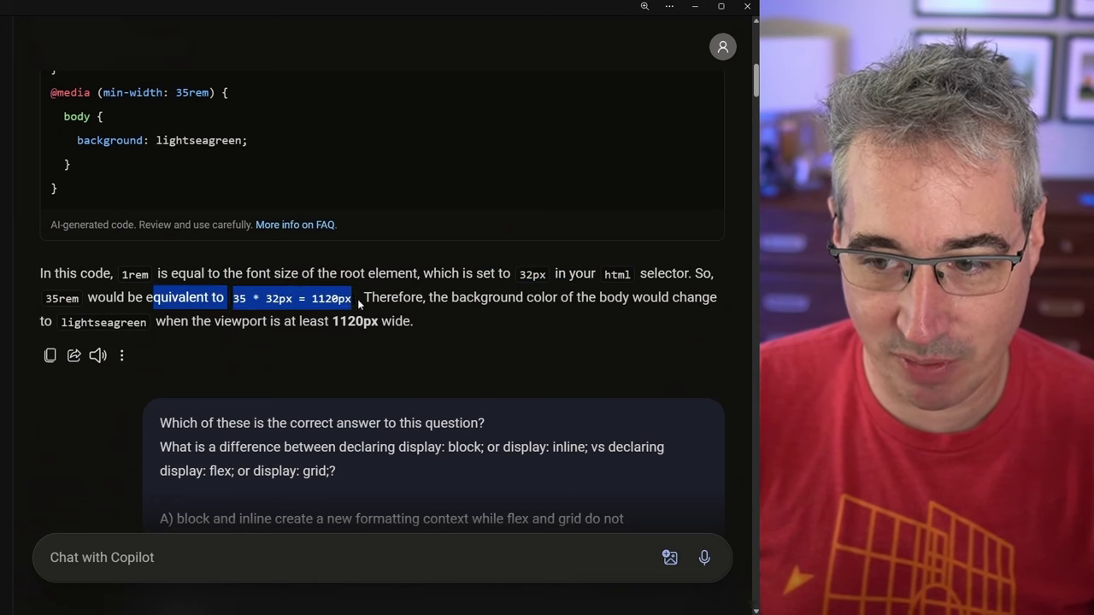
{"action": "double_click", "coordinate": [337, 299]}
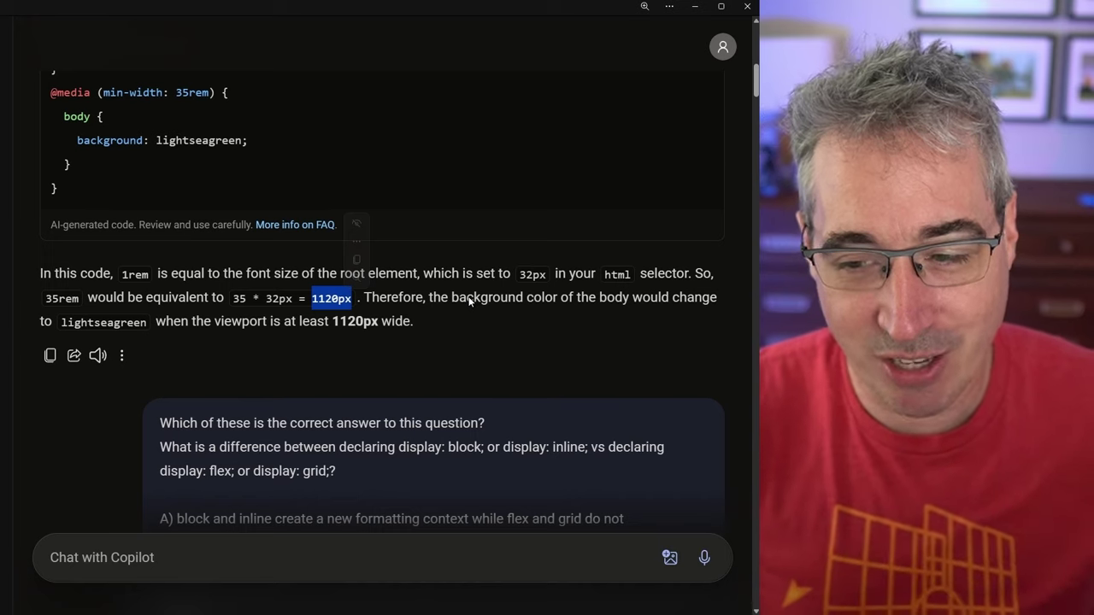
{"action": "left_click", "coordinate": [360, 299]}
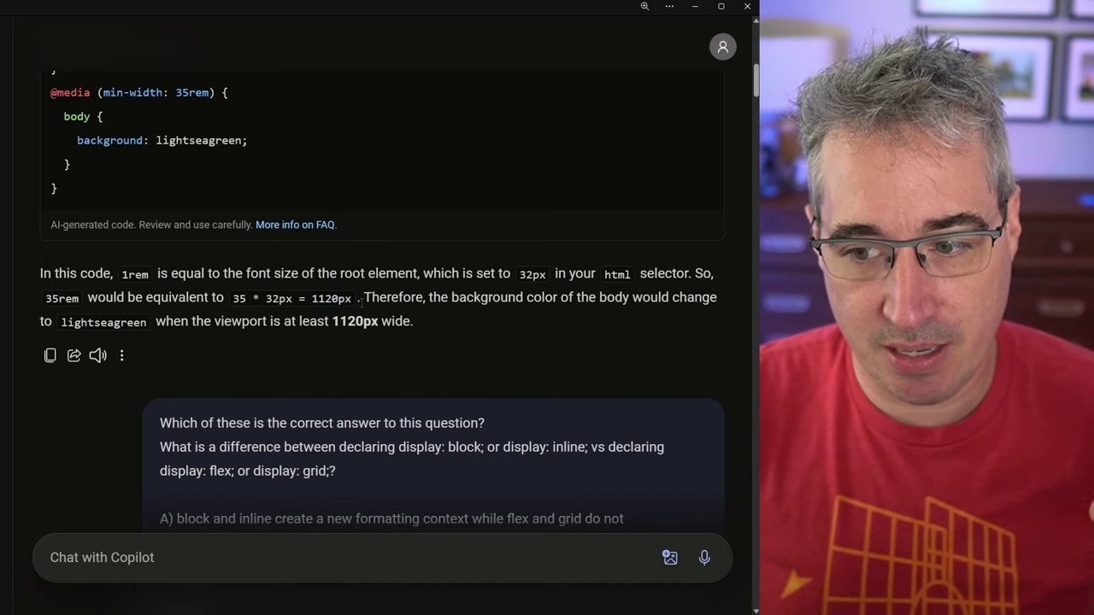
{"action": "scroll", "coordinate": [238, 287], "scroll_direction": "up", "scroll_amount": 2}
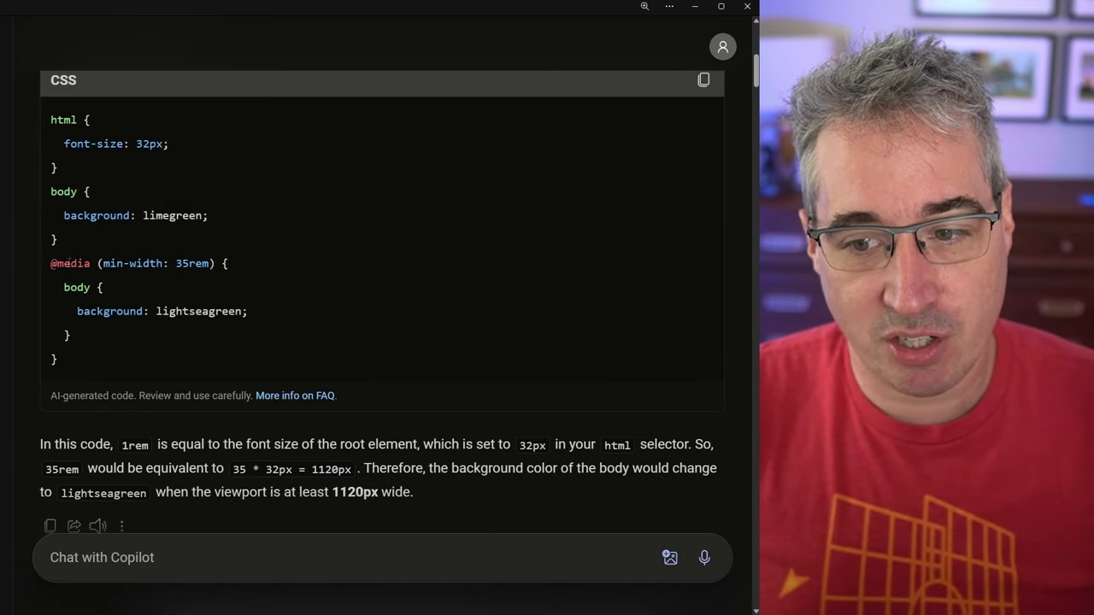
Highlight the 35rem media query condition and the body rule in Copilot's CSS code, then deselect
{"action": "double_click", "coordinate": [203, 263]}
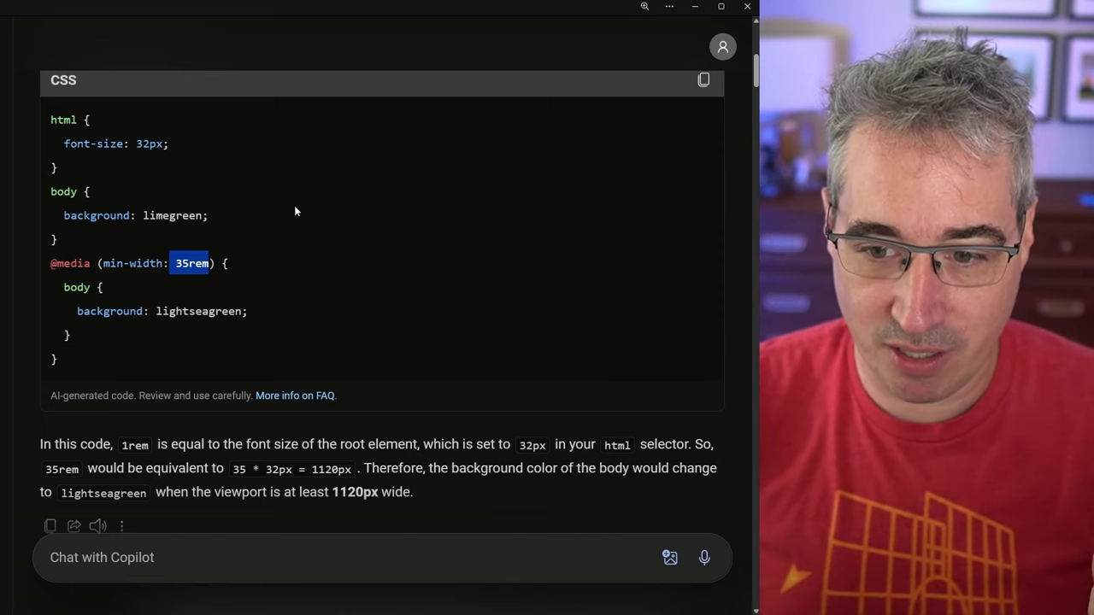
{"action": "left_click_drag", "start_coordinate": [63, 287], "coordinate": [60, 366]}
{"action": "left_click", "coordinate": [153, 394]}
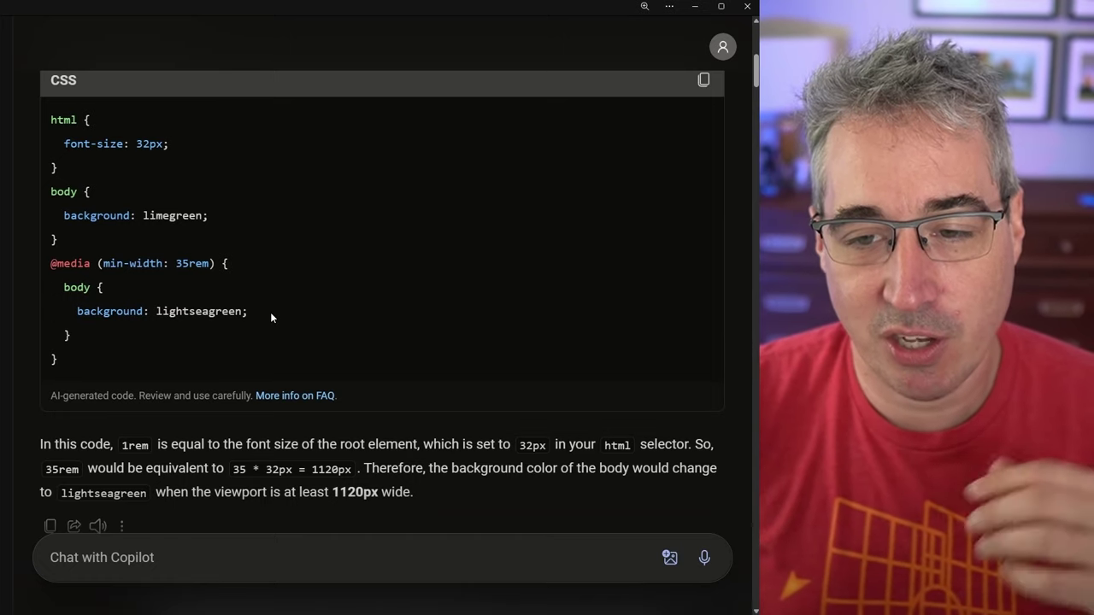
{"action": "left_click_drag", "start_coordinate": [125, 265], "coordinate": [210, 265]}
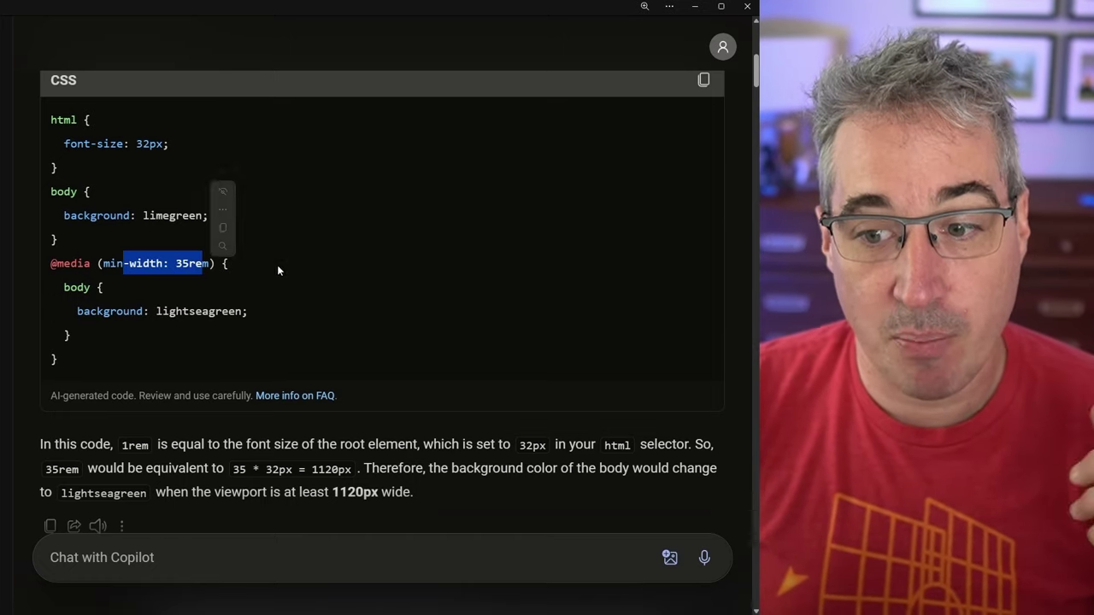
{"action": "left_click", "coordinate": [393, 294]}
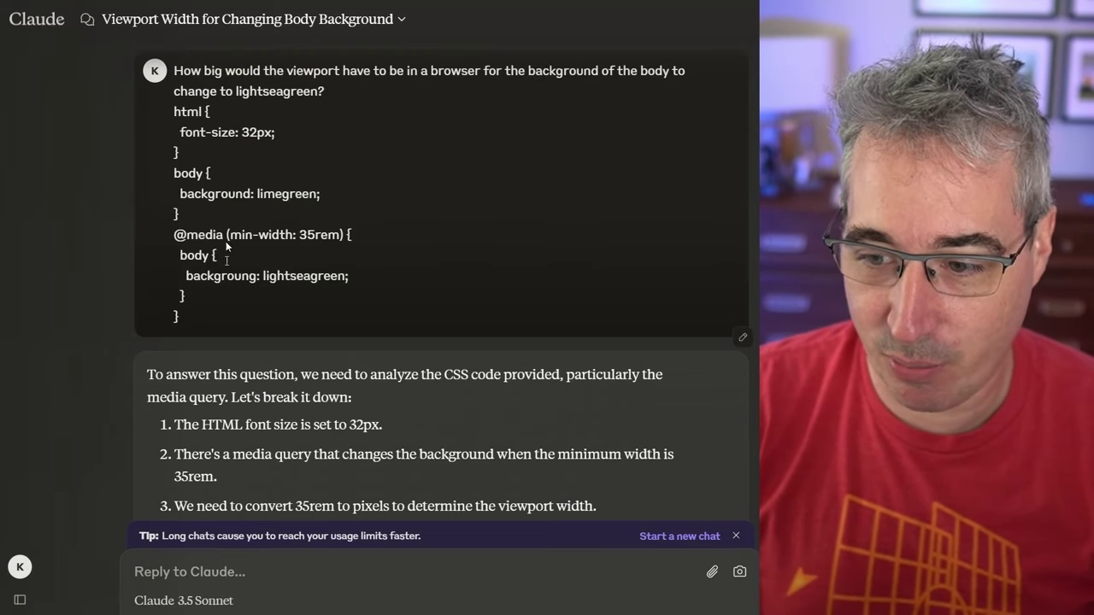
In Claude's reply, highlight the 1120px calculation and the misspelled property 'backgroung'
{"action": "scroll", "coordinate": [451, 231], "scroll_direction": "down", "scroll_amount": 5}
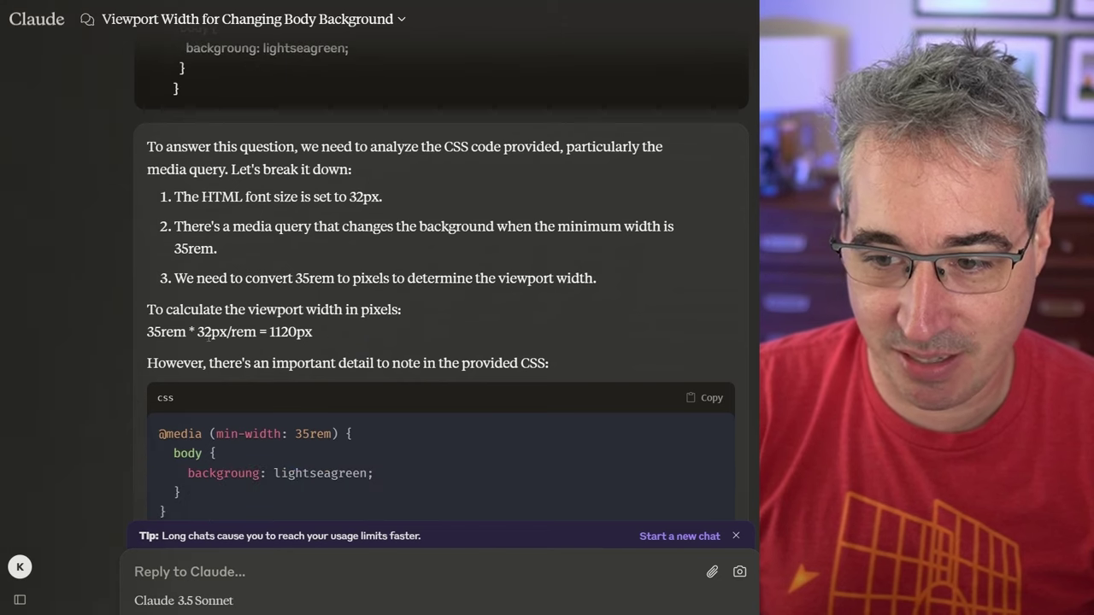
{"action": "left_click_drag", "start_coordinate": [203, 332], "coordinate": [328, 332]}
{"action": "scroll", "coordinate": [547, 296], "scroll_direction": "down", "scroll_amount": 6}
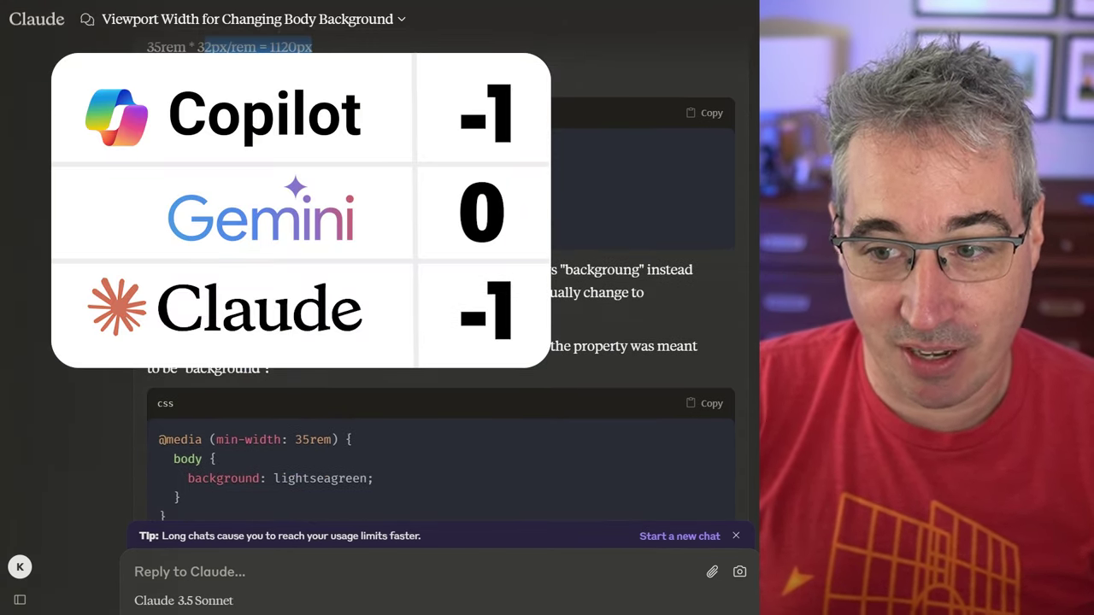
{"action": "double_click", "coordinate": [255, 195]}
{"action": "scroll", "coordinate": [249, 350], "scroll_direction": "down", "scroll_amount": 4}
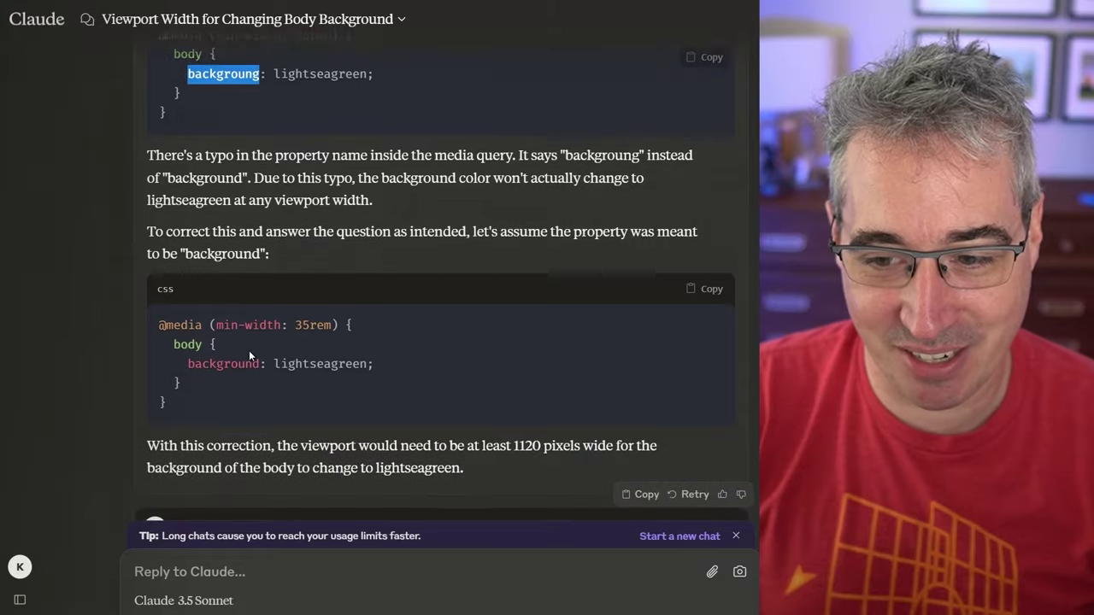
{"action": "scroll", "coordinate": [487, 273], "scroll_direction": "down", "scroll_amount": 3}
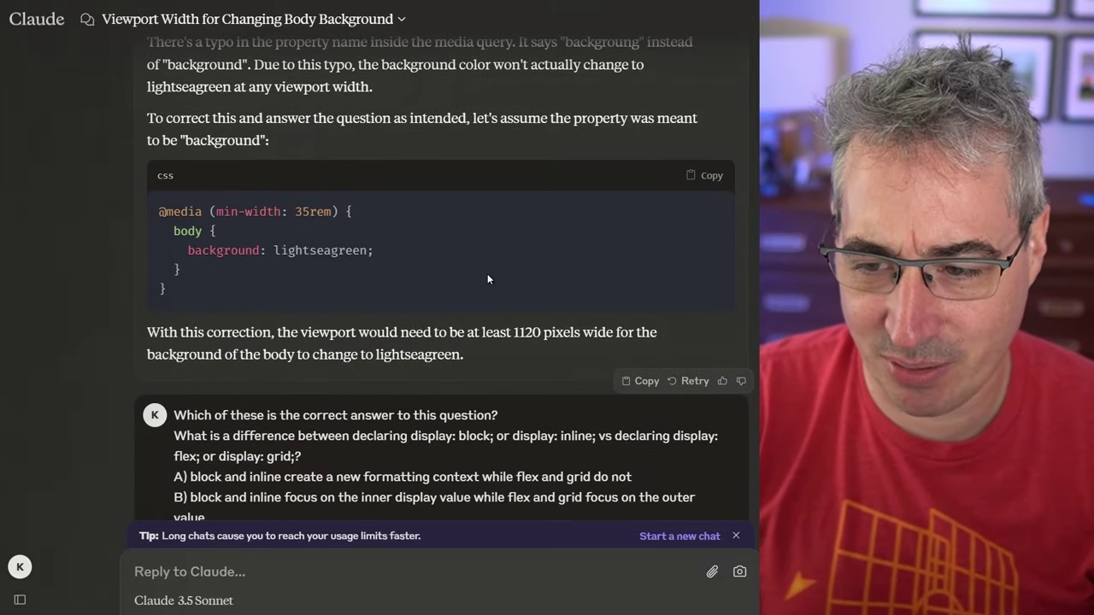
{"action": "scroll", "coordinate": [417, 268], "scroll_direction": "up", "scroll_amount": 4}
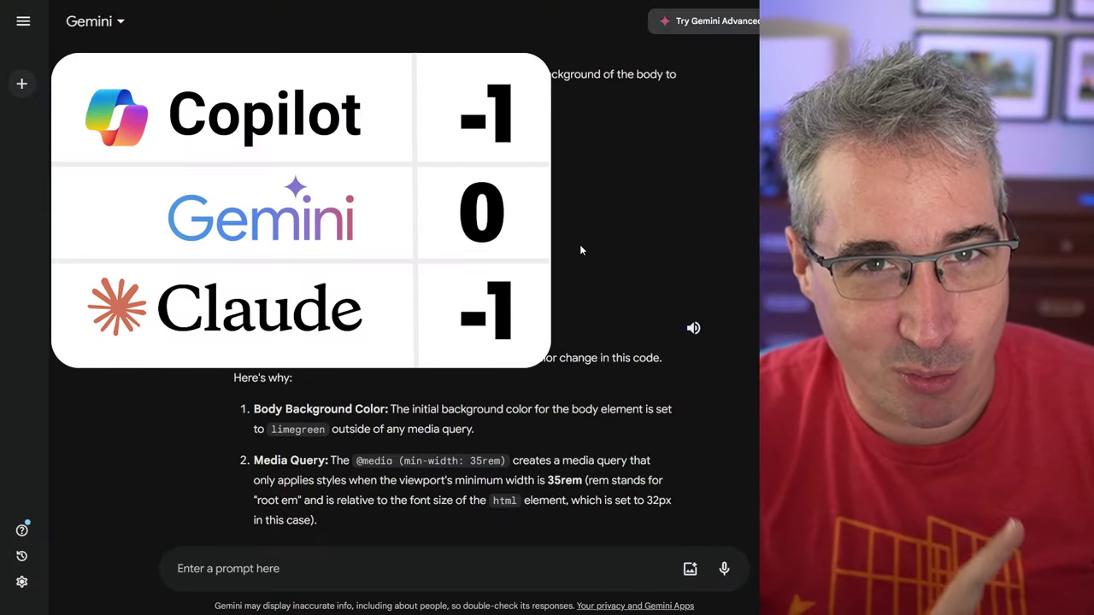
{"action": "scroll", "coordinate": [581, 252], "scroll_direction": "down", "scroll_amount": 2}
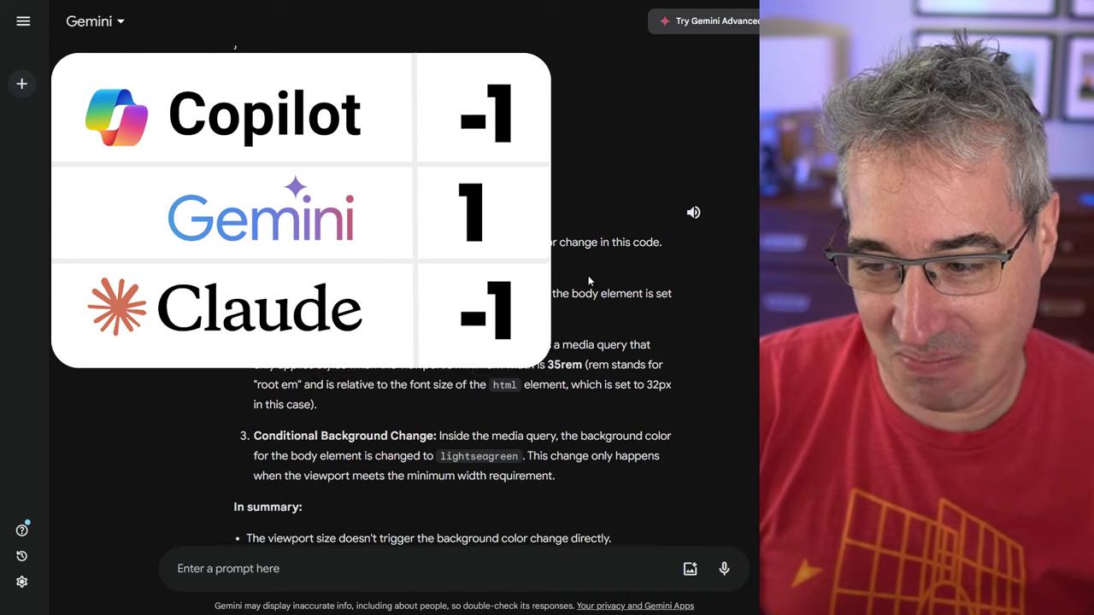
{"action": "scroll", "coordinate": [589, 280], "scroll_direction": "down", "scroll_amount": 1}
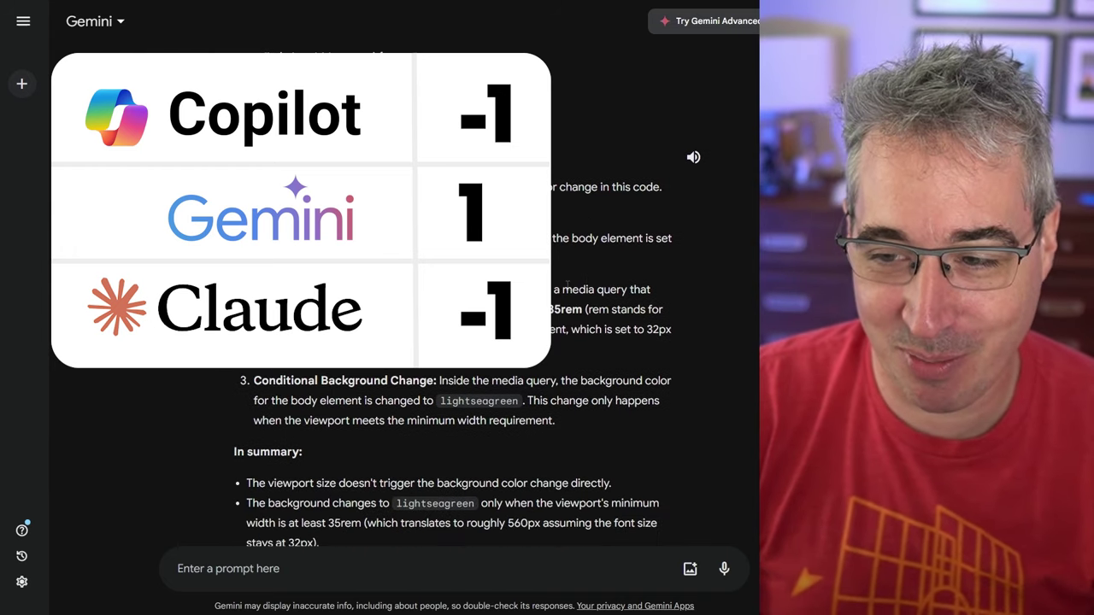
{"action": "scroll", "coordinate": [598, 288], "scroll_direction": "down", "scroll_amount": 1}
{"action": "scroll", "coordinate": [380, 275], "scroll_direction": "down", "scroll_amount": 1}
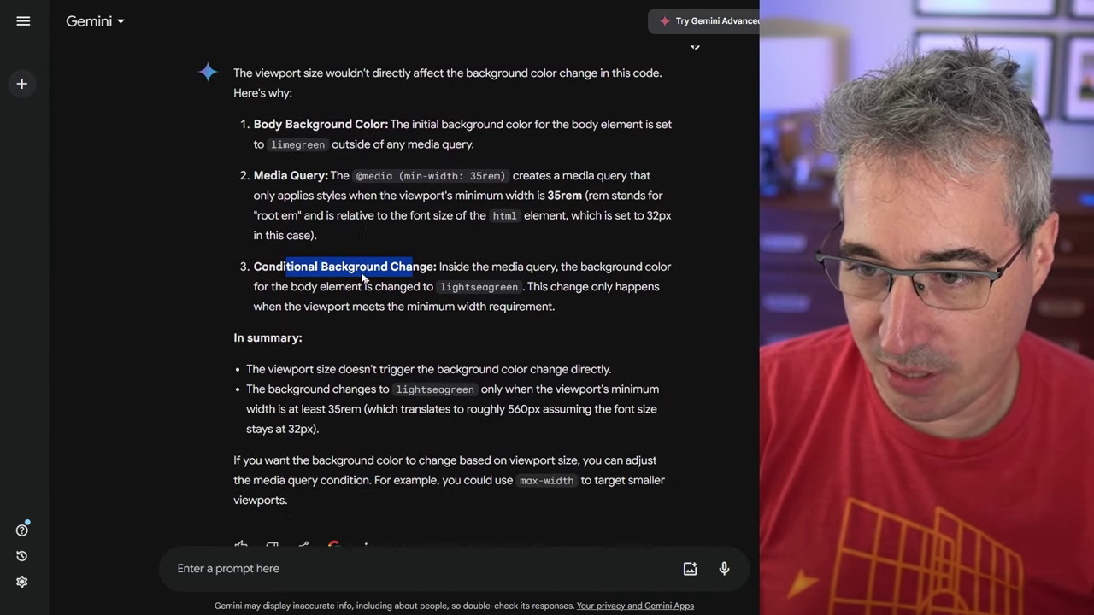
{"action": "left_click_drag", "start_coordinate": [260, 366], "coordinate": [588, 410]}
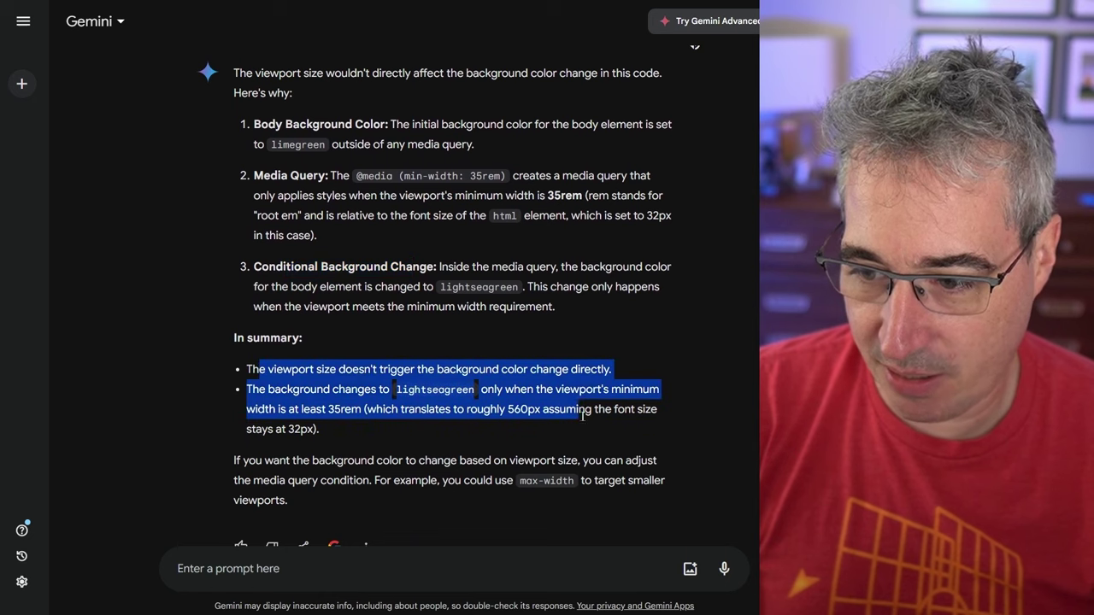
{"action": "scroll", "coordinate": [505, 333], "scroll_direction": "down", "scroll_amount": 1}
{"action": "left_click", "coordinate": [603, 350]}
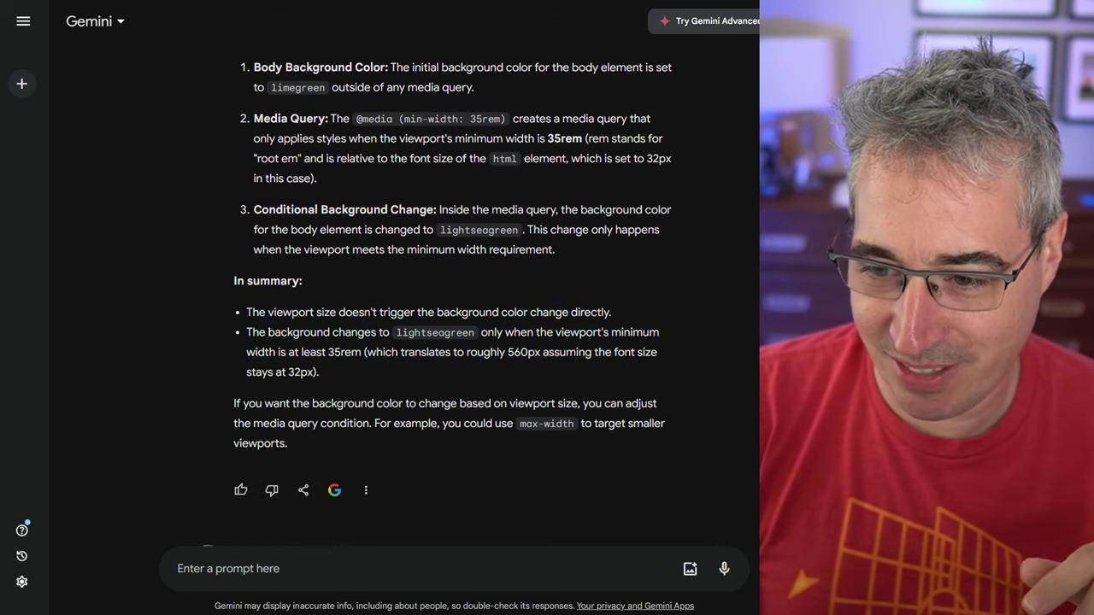
{"action": "left_click_drag", "start_coordinate": [355, 120], "coordinate": [298, 182]}
{"action": "triple_click", "coordinate": [580, 135]}
{"action": "left_click", "coordinate": [571, 173]}
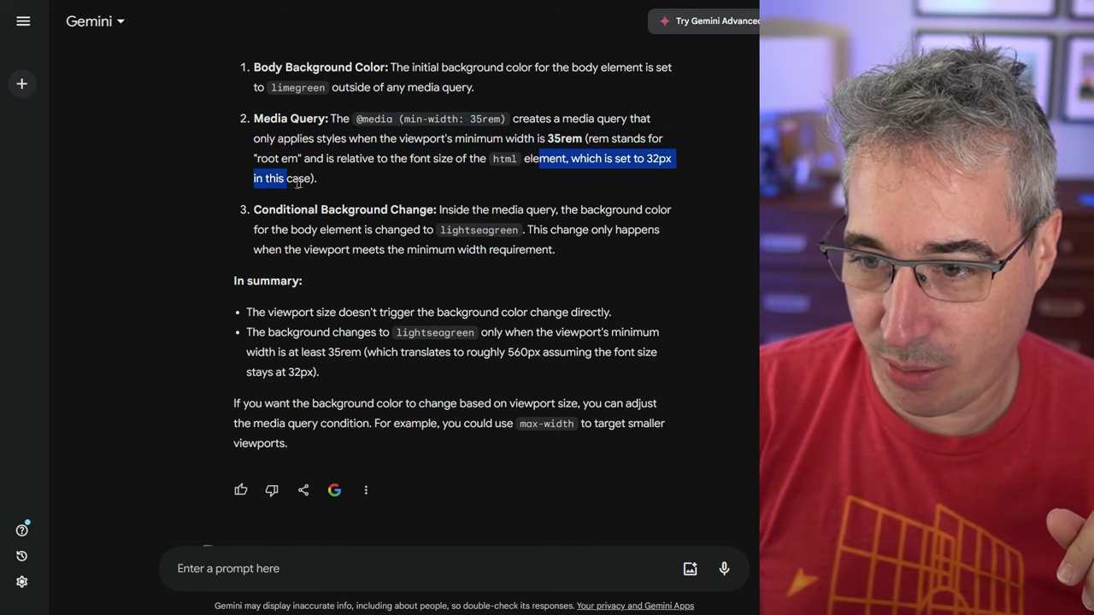
{"action": "left_click", "coordinate": [480, 150]}
{"action": "left_click_drag", "start_coordinate": [324, 333], "coordinate": [524, 352]}
{"action": "left_click", "coordinate": [524, 352]}
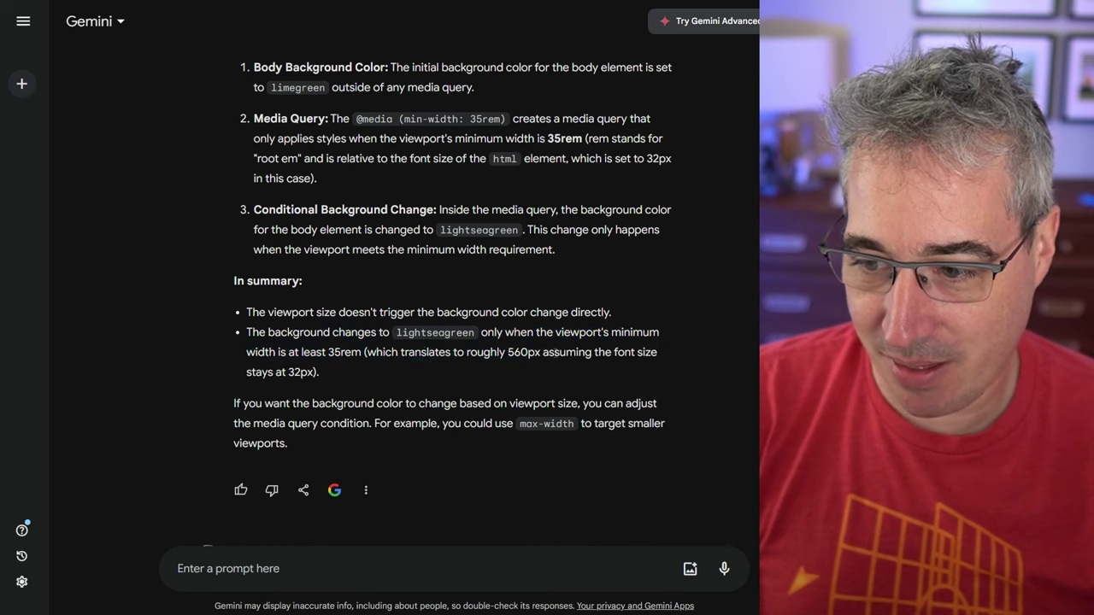
{"action": "left_click_drag", "start_coordinate": [368, 352], "coordinate": [313, 372]}
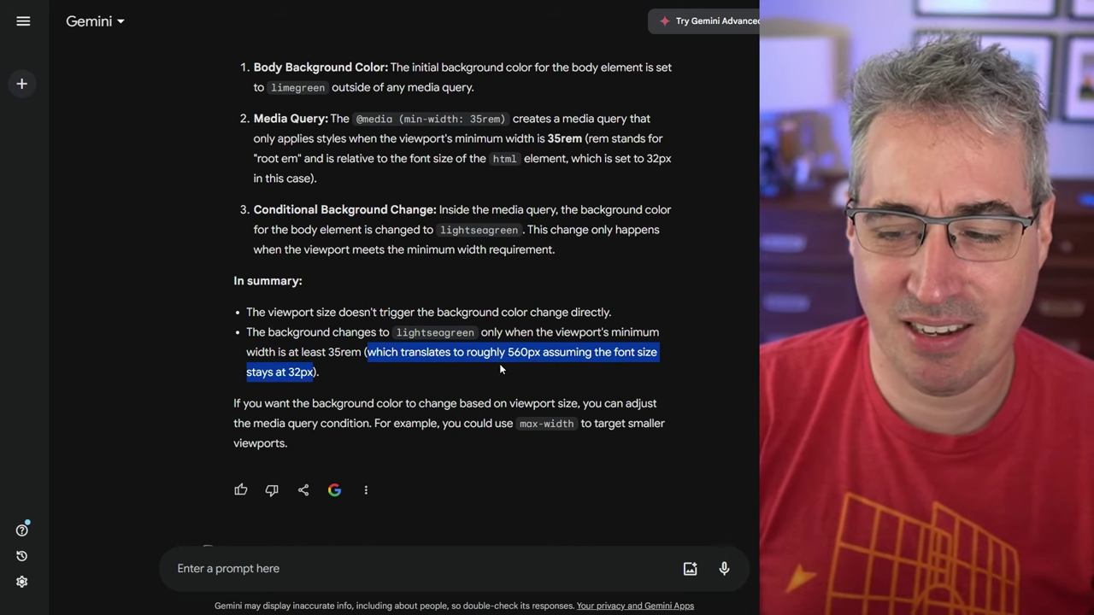
{"action": "left_click", "coordinate": [516, 351]}
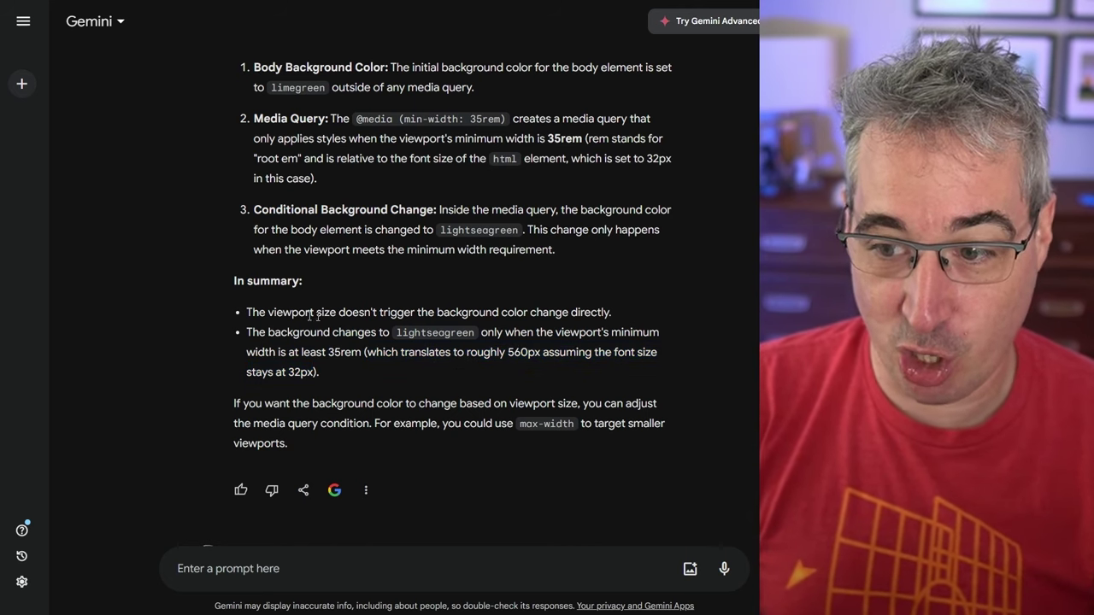
{"action": "left_click_drag", "start_coordinate": [267, 312], "coordinate": [386, 363]}
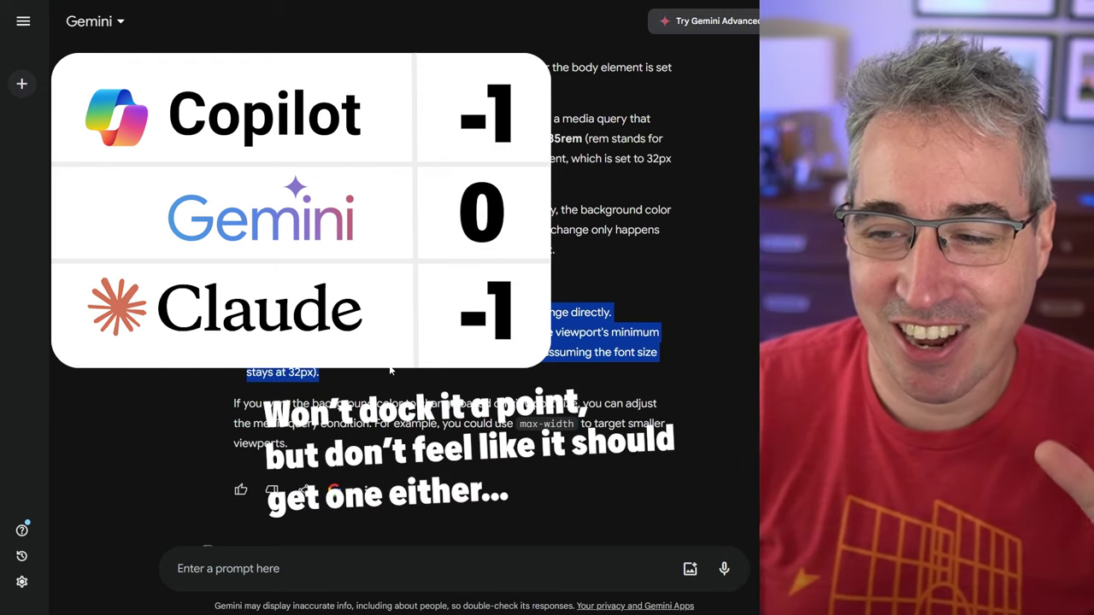
{"action": "left_click", "coordinate": [390, 371]}
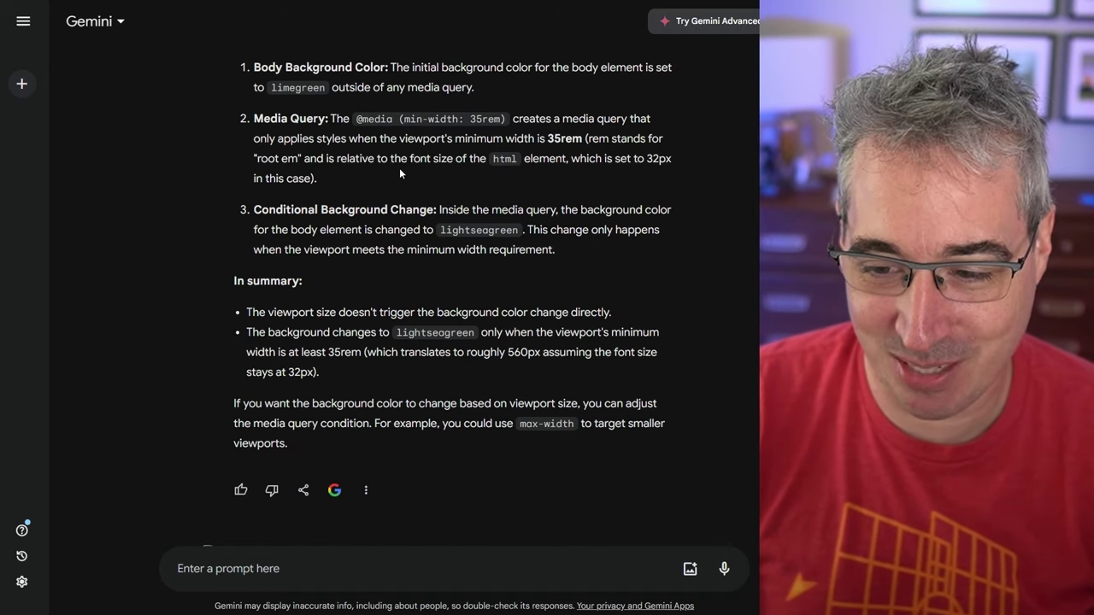
Scroll to the display block/inline versus flex/grid question in Gemini, zoom in, and highlight it
{"action": "scroll", "coordinate": [413, 169], "scroll_direction": "down", "scroll_amount": 1}
{"action": "scroll", "coordinate": [412, 169], "scroll_direction": "down", "scroll_amount": 3}
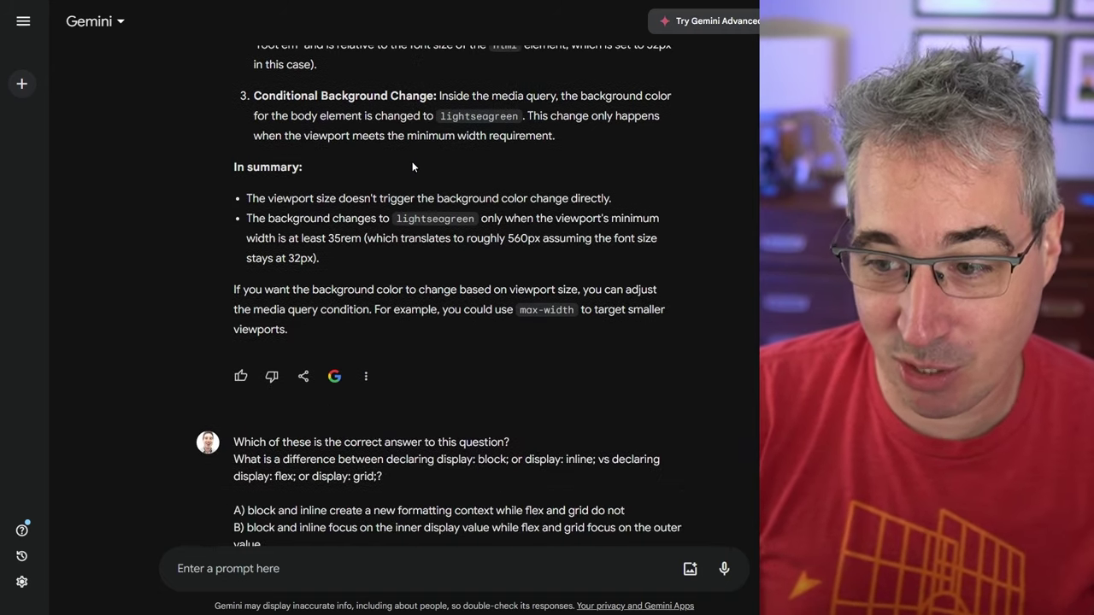
{"action": "scroll", "coordinate": [453, 145], "scroll_direction": "down", "scroll_amount": 4}
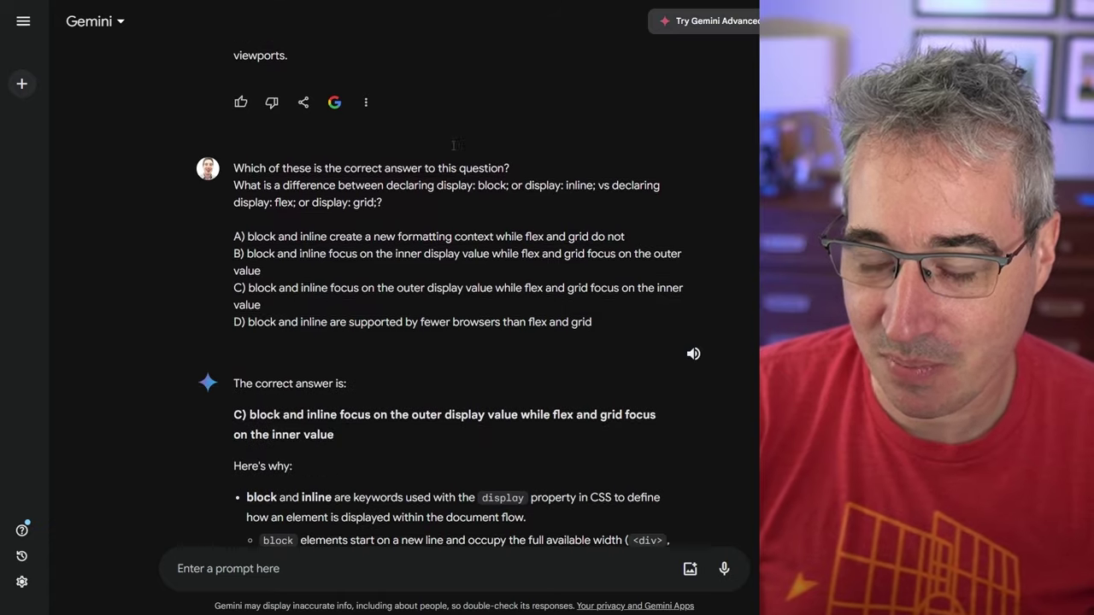
{"action": "left_click_drag", "start_coordinate": [236, 100], "coordinate": [383, 147]}
{"action": "left_click", "coordinate": [383, 147]}
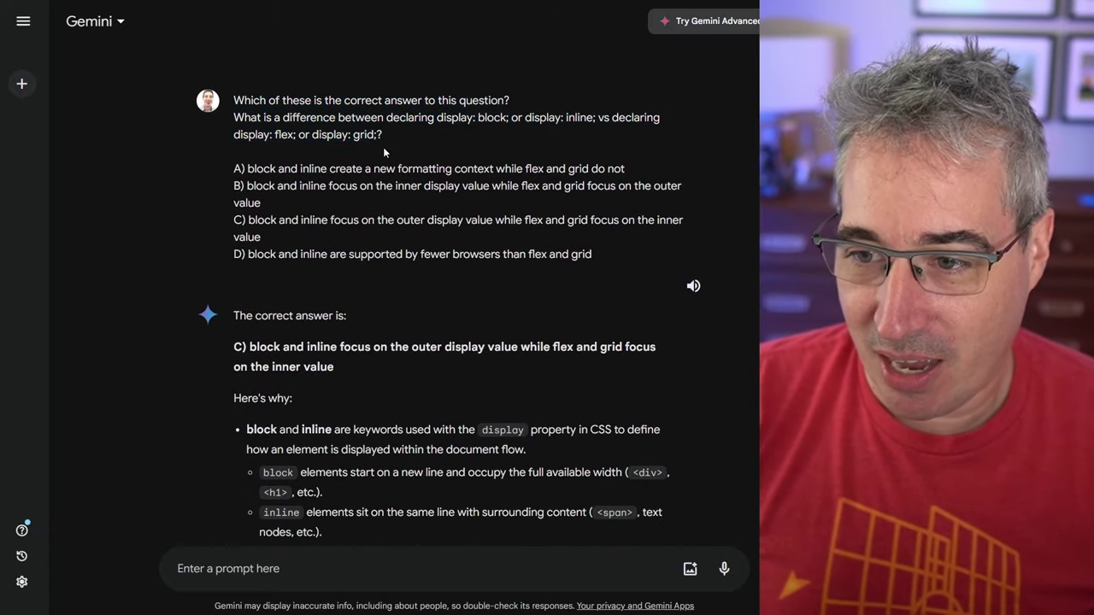
{"action": "key", "text": "ctrl+plus"}
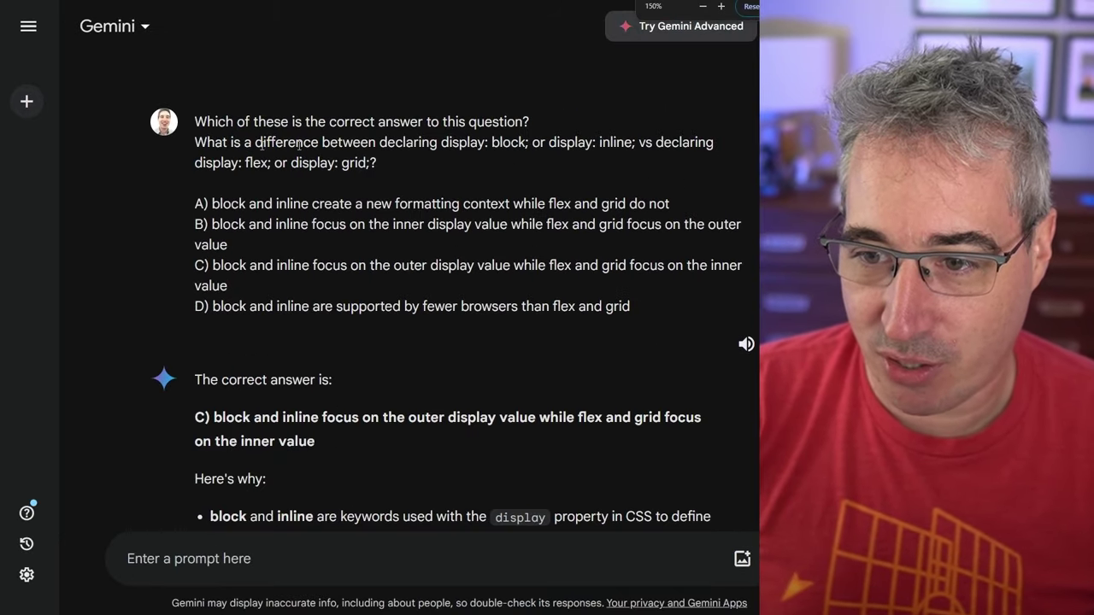
{"action": "left_click_drag", "start_coordinate": [227, 144], "coordinate": [368, 164]}
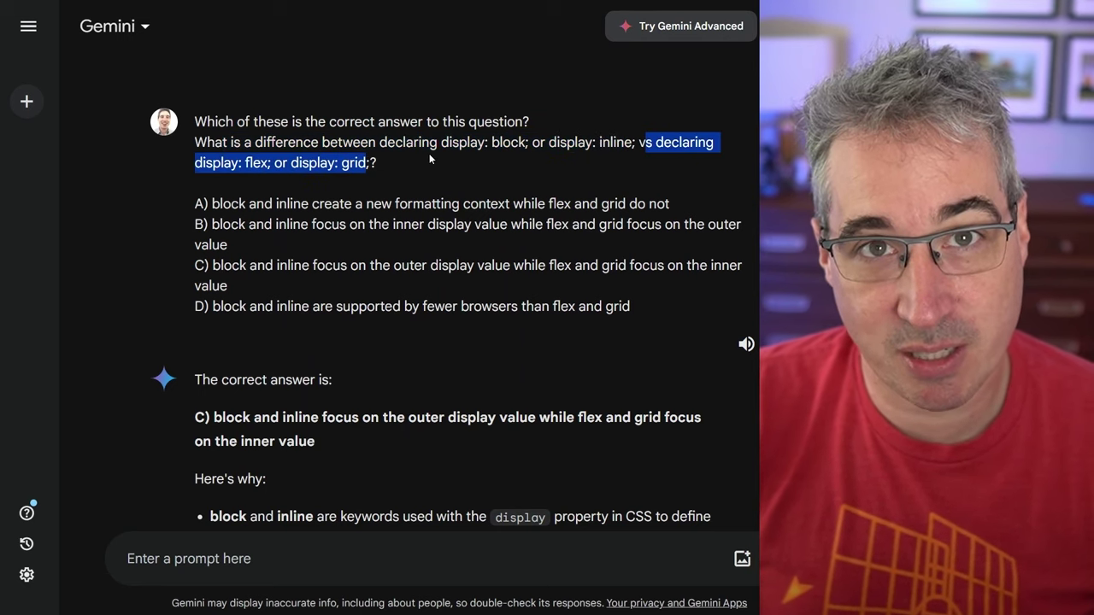
Highlight the four answer options and Gemini's chosen answer C statement
{"action": "scroll", "coordinate": [436, 167], "scroll_direction": "down", "scroll_amount": 1}
{"action": "left_click_drag", "start_coordinate": [274, 147], "coordinate": [602, 256]}
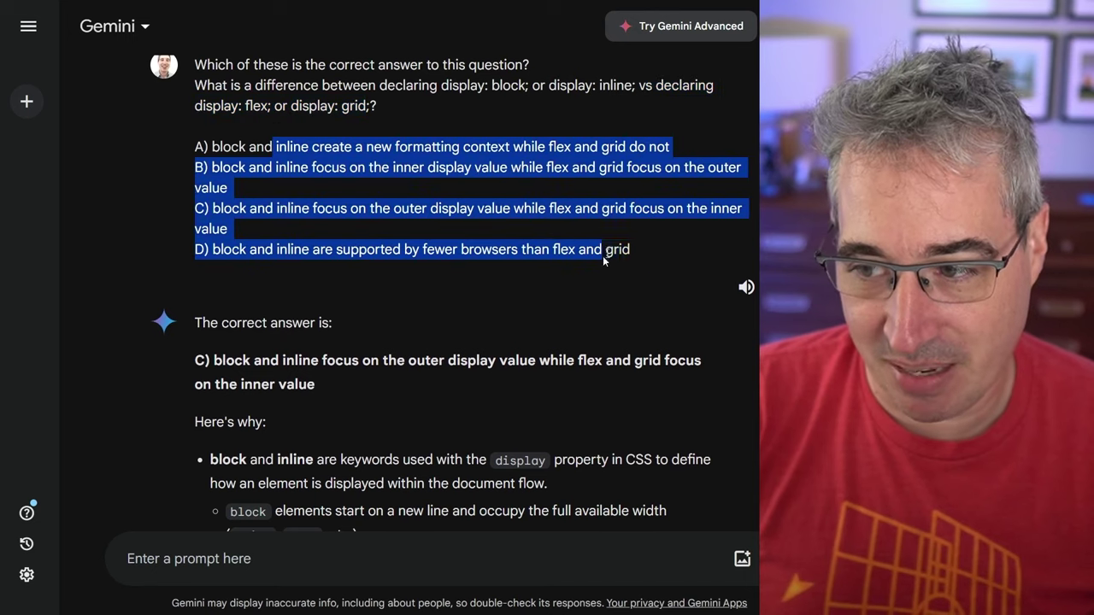
{"action": "left_click", "coordinate": [468, 300]}
{"action": "left_click_drag", "start_coordinate": [214, 360], "coordinate": [372, 384]}
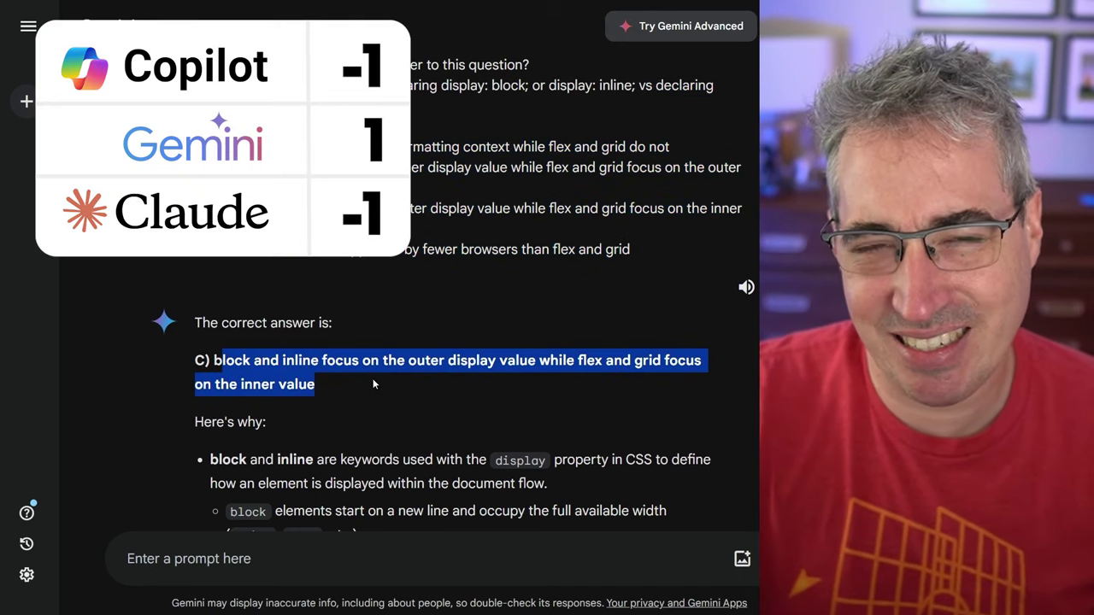
{"action": "left_click", "coordinate": [373, 293]}
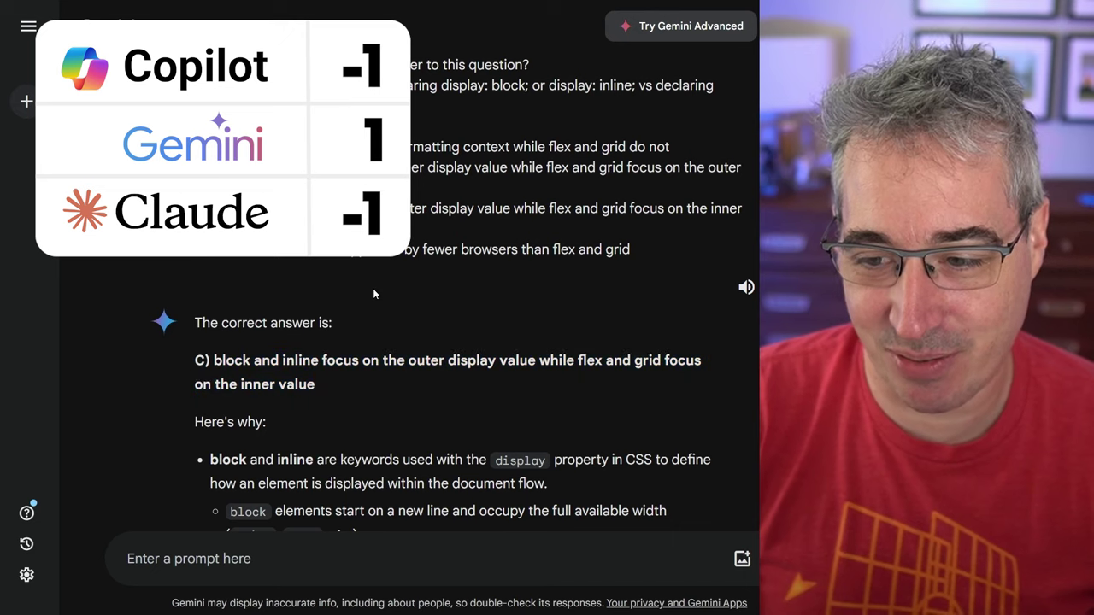
{"action": "scroll", "coordinate": [372, 293], "scroll_direction": "down", "scroll_amount": 2}
{"action": "left_click_drag", "start_coordinate": [213, 247], "coordinate": [350, 262]}
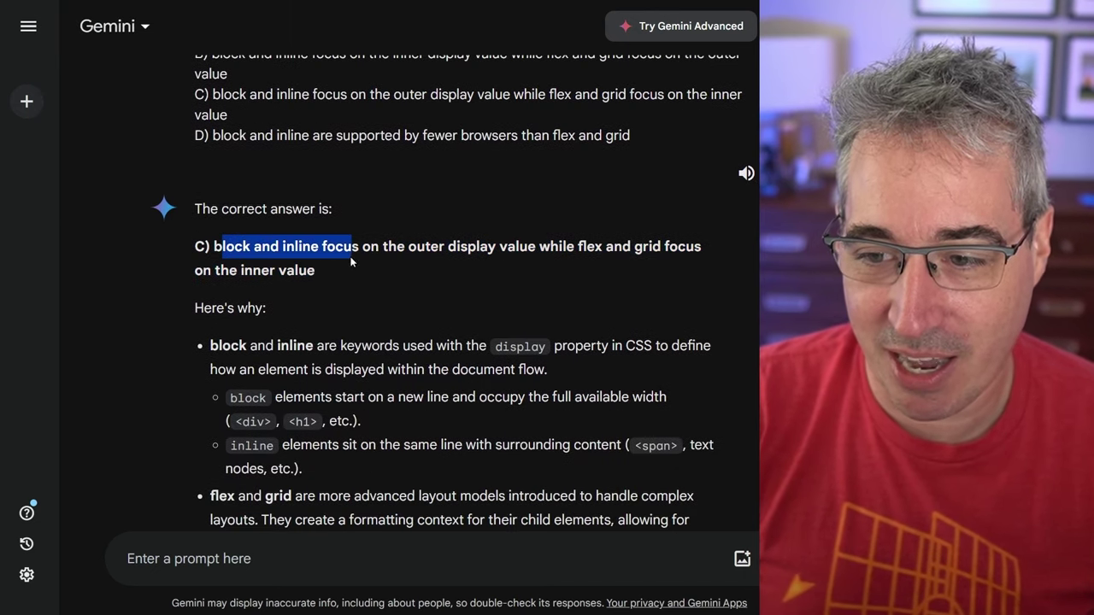
{"action": "left_click", "coordinate": [355, 271]}
{"action": "left_click_drag", "start_coordinate": [215, 246], "coordinate": [325, 268]}
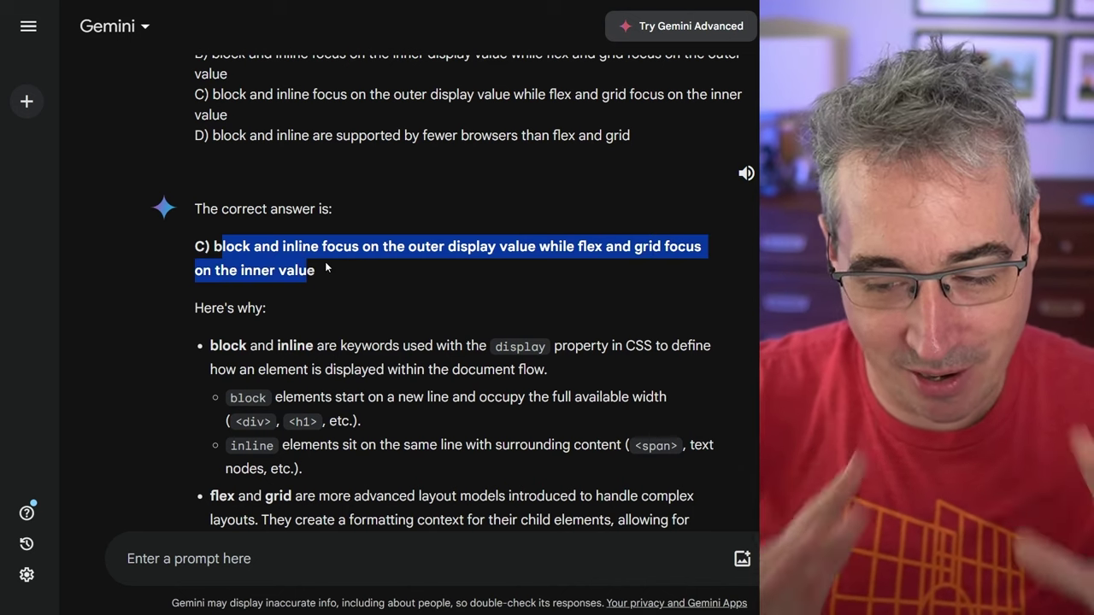
Highlight Gemini's Key Difference explanation of outer and inner display values
{"action": "scroll", "coordinate": [324, 268], "scroll_direction": "down", "scroll_amount": 5}
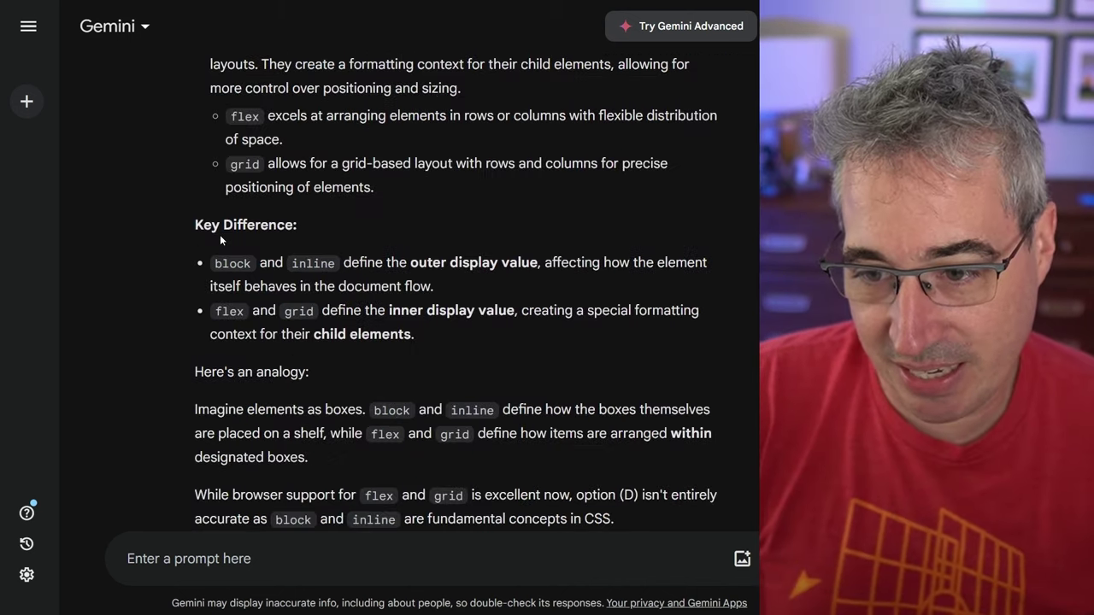
{"action": "left_click_drag", "start_coordinate": [220, 231], "coordinate": [447, 339]}
{"action": "left_click", "coordinate": [447, 339]}
{"action": "left_click_drag", "start_coordinate": [244, 264], "coordinate": [510, 265]}
{"action": "left_click_drag", "start_coordinate": [379, 311], "coordinate": [469, 342]}
{"action": "scroll", "coordinate": [524, 366], "scroll_direction": "down", "scroll_amount": 1}
{"action": "scroll", "coordinate": [524, 366], "scroll_direction": "down", "scroll_amount": 1}
Scroll to Claude's answer C for the display question and highlight its key concept summary
{"action": "left_click", "coordinate": [550, 290]}
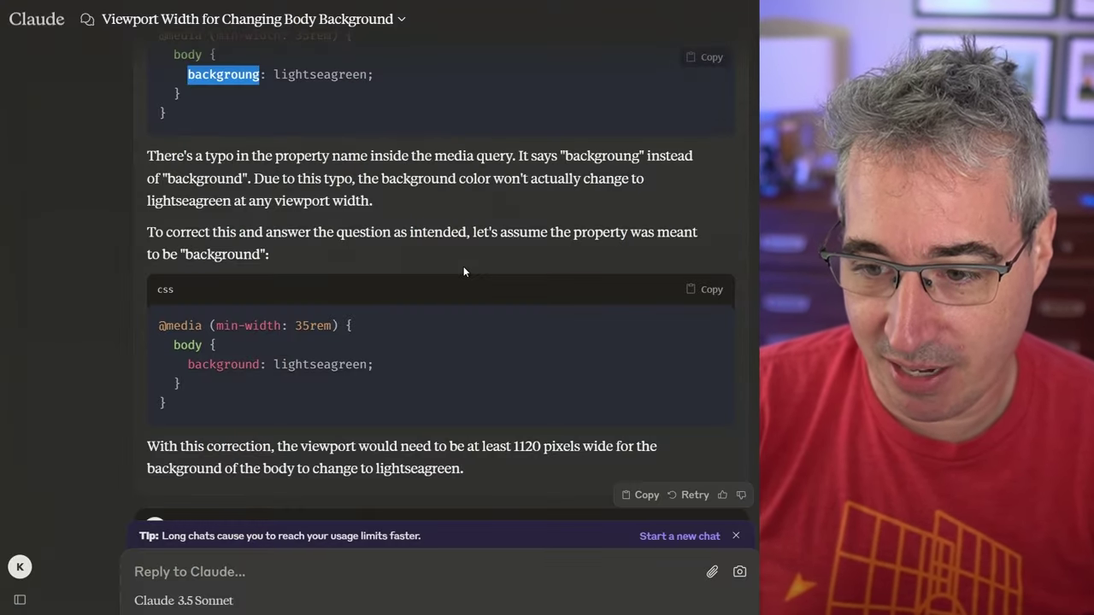
{"action": "scroll", "coordinate": [464, 271], "scroll_direction": "down", "scroll_amount": 5}
{"action": "scroll", "coordinate": [466, 277], "scroll_direction": "down", "scroll_amount": 3}
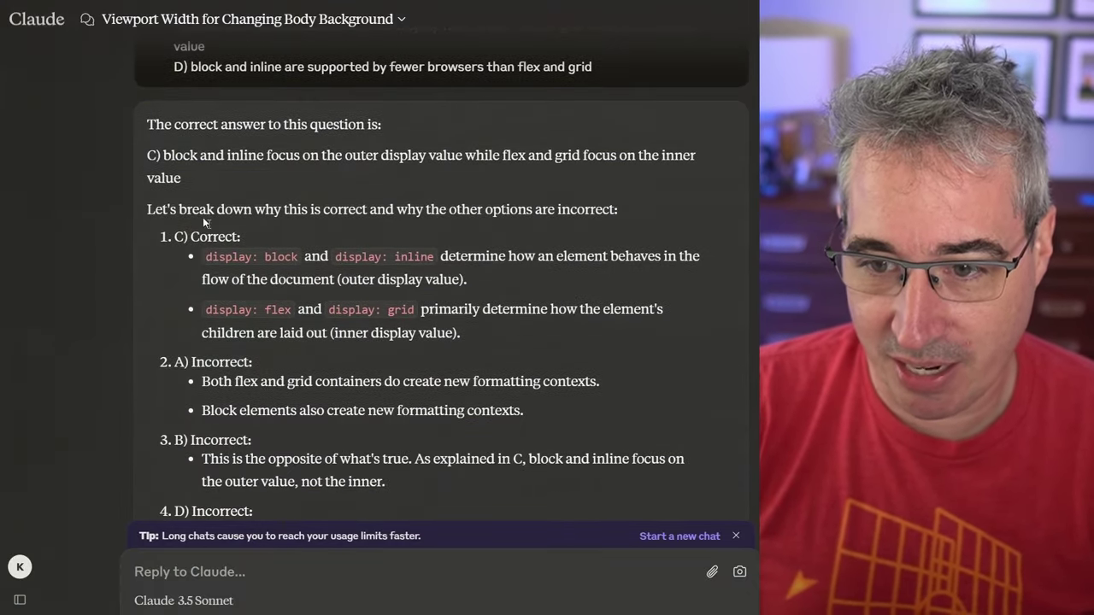
{"action": "left_click_drag", "start_coordinate": [158, 155], "coordinate": [207, 184]}
{"action": "scroll", "coordinate": [225, 352], "scroll_direction": "down", "scroll_amount": 2}
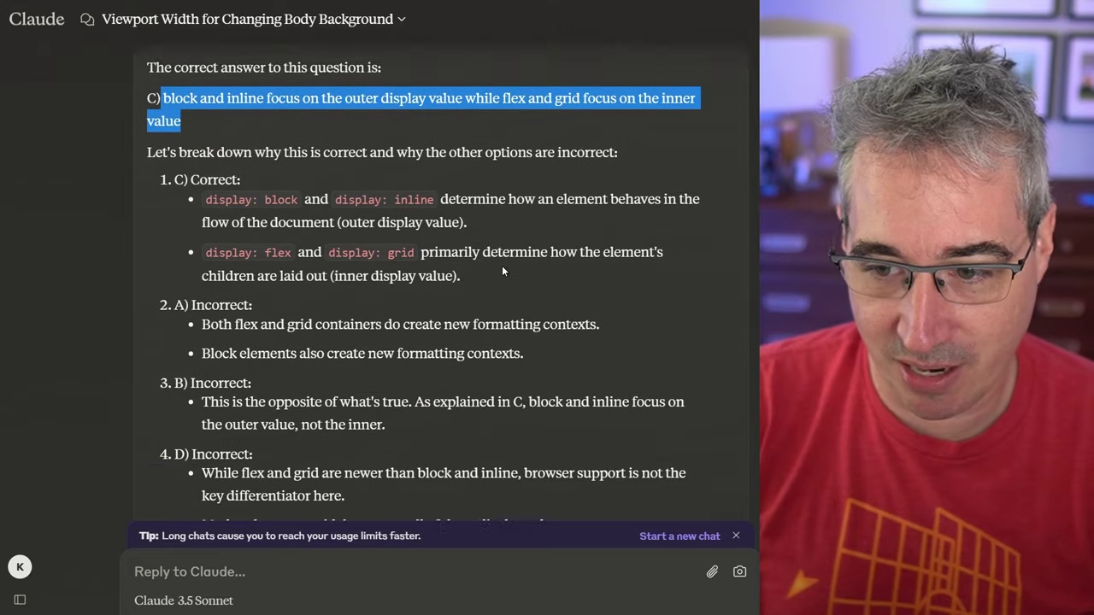
{"action": "left_click_drag", "start_coordinate": [175, 248], "coordinate": [444, 363]}
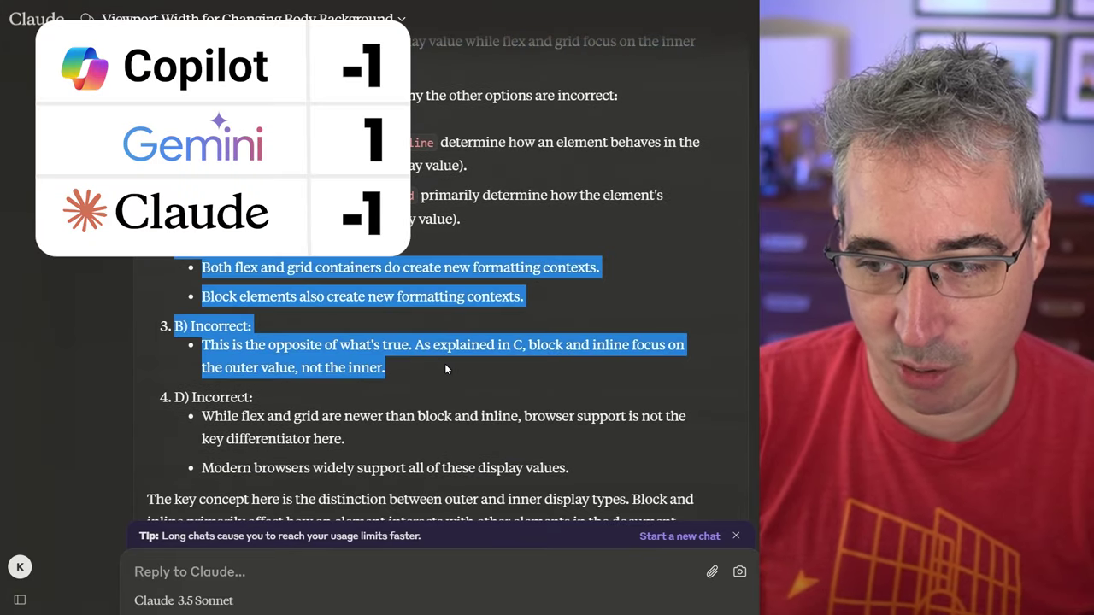
{"action": "scroll", "coordinate": [445, 363], "scroll_direction": "down", "scroll_amount": 3}
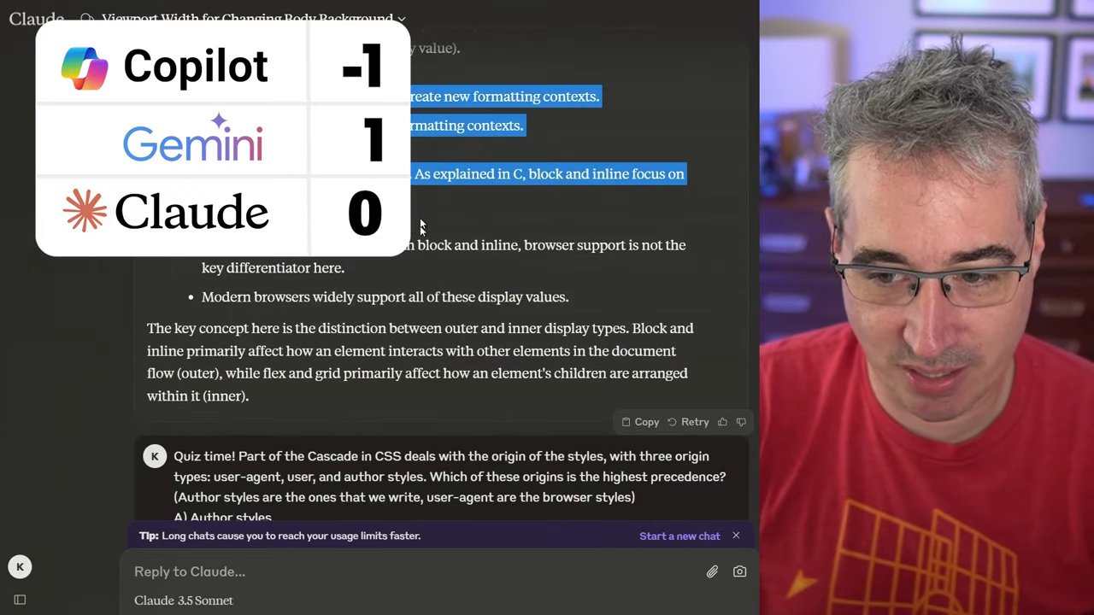
{"action": "left_click_drag", "start_coordinate": [251, 328], "coordinate": [471, 373]}
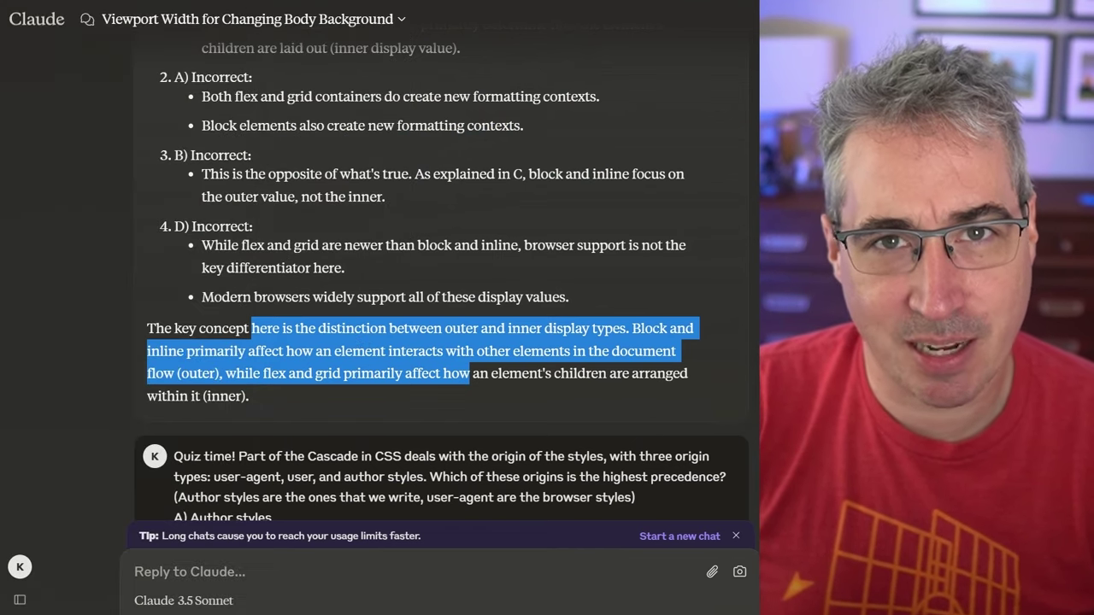
Switch to Copilot and scroll to its answer C on outer versus inner display
{"action": "key", "text": "alt+Tab"}
{"action": "scroll", "coordinate": [445, 221], "scroll_direction": "down", "scroll_amount": 1}
{"action": "scroll", "coordinate": [445, 221], "scroll_direction": "down", "scroll_amount": 6}
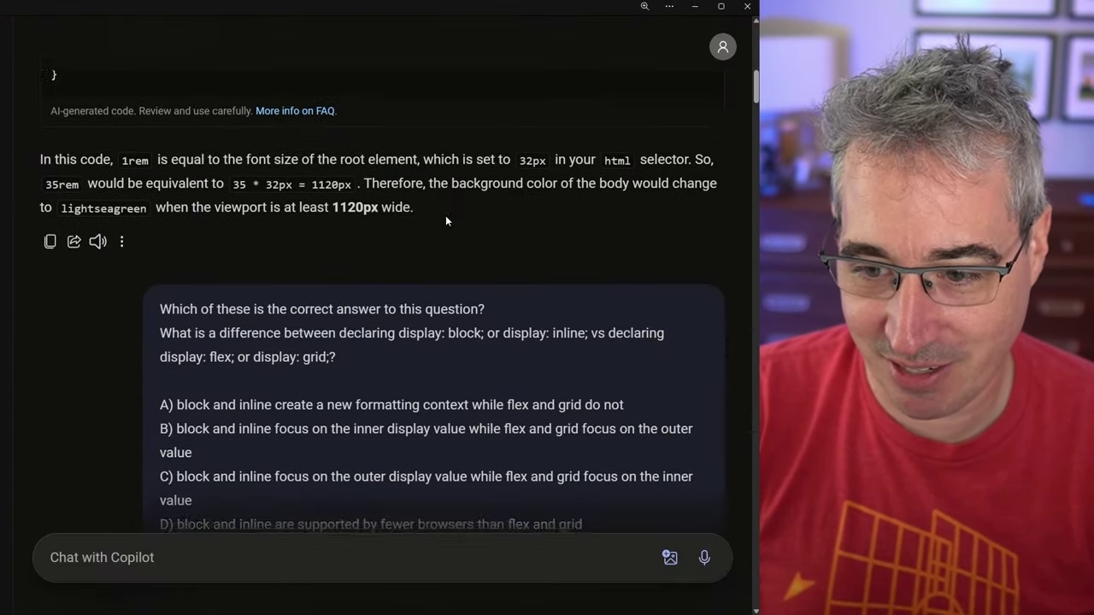
{"action": "left_click_drag", "start_coordinate": [119, 240], "coordinate": [109, 301]}
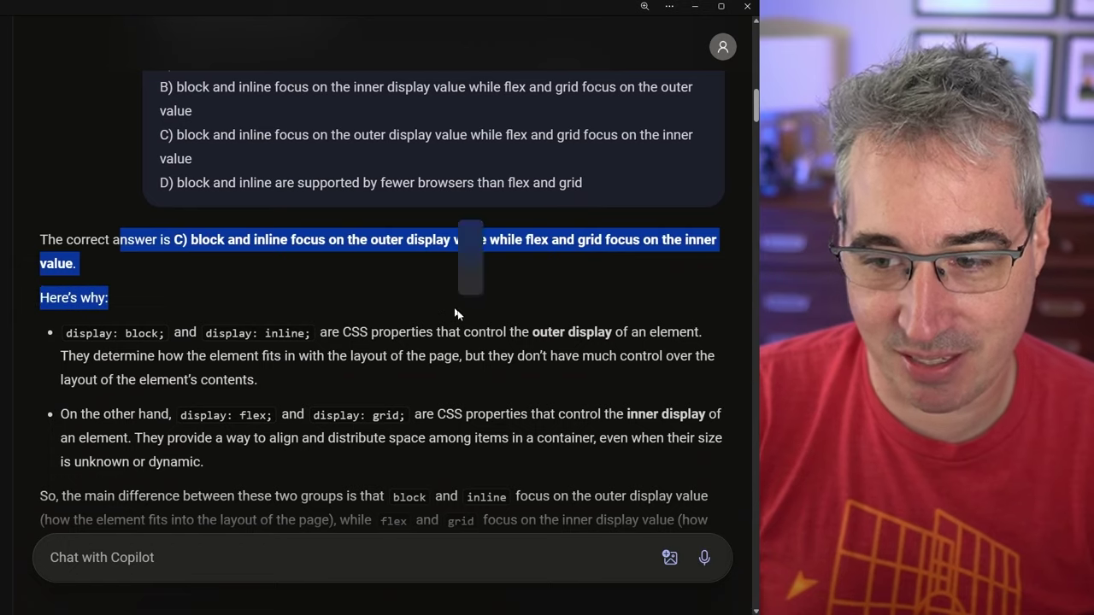
{"action": "scroll", "coordinate": [470, 265], "scroll_direction": "down", "scroll_amount": 3}
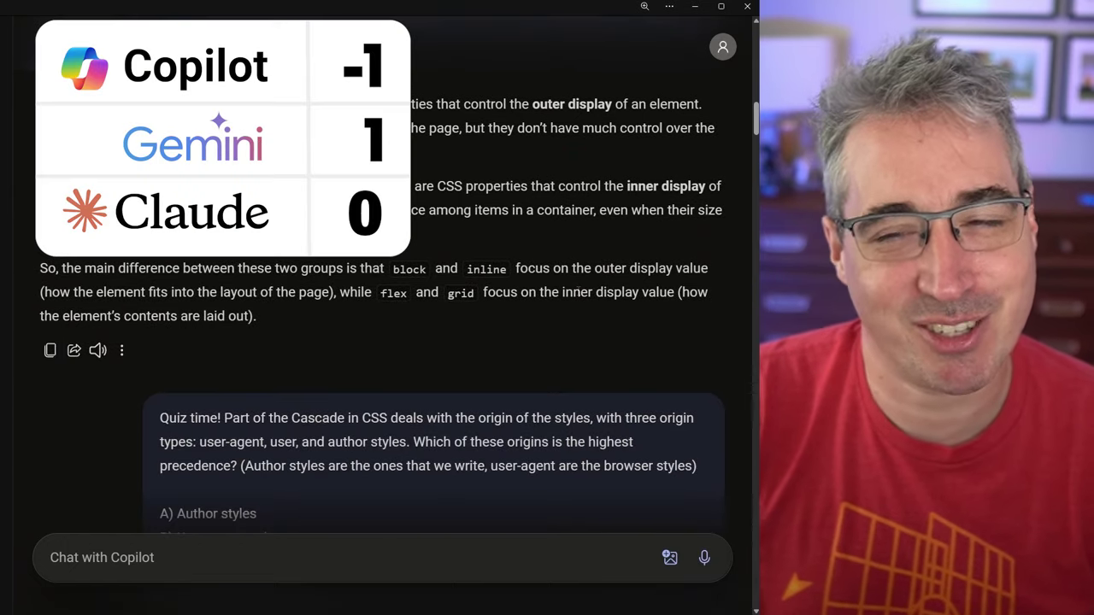